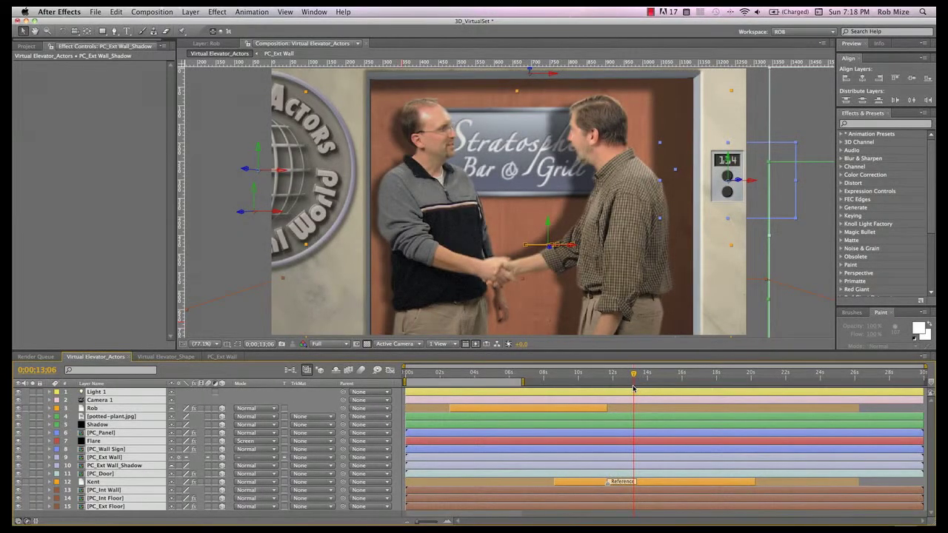
- Hide the 3D layer controls and deselect all layers to see the actors without overlays
{"action": "key", "text": "super+shift+h"}
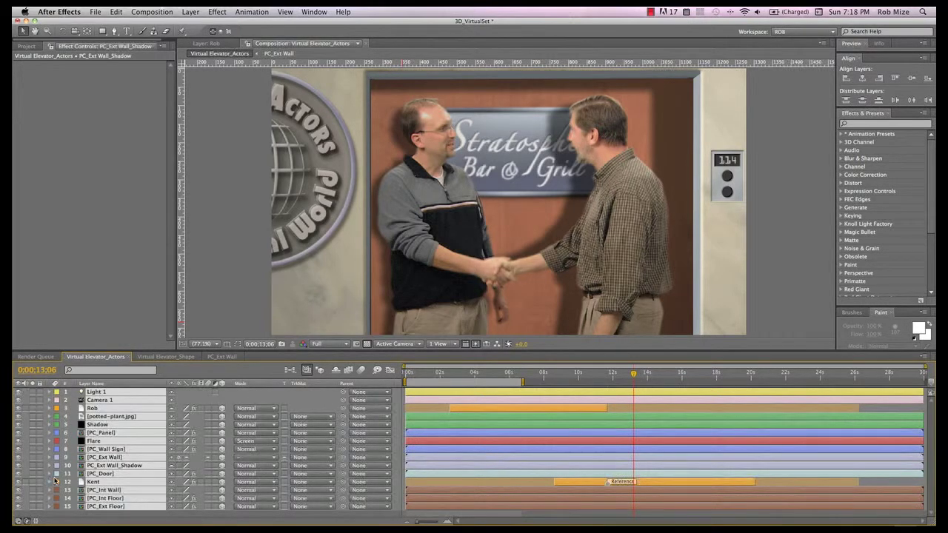
{"action": "key", "text": "F2"}
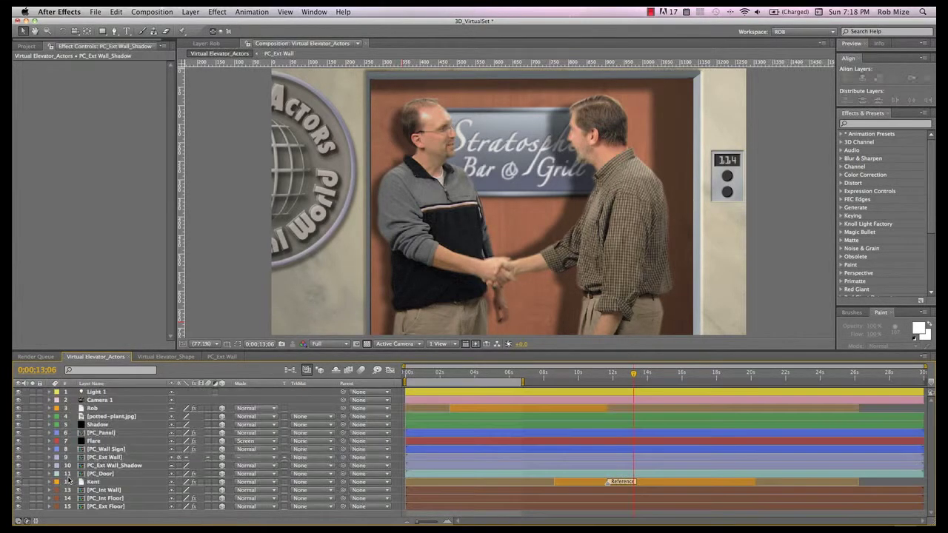
- Solo the Kent layer and orbit around the actors in Custom View 1
{"action": "left_click", "coordinate": [31, 484]}
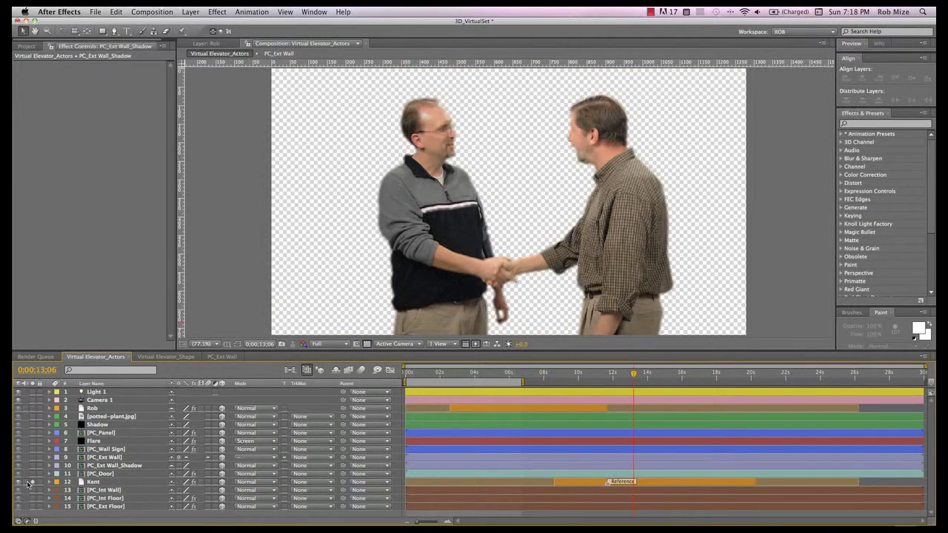
{"action": "left_click", "coordinate": [418, 345]}
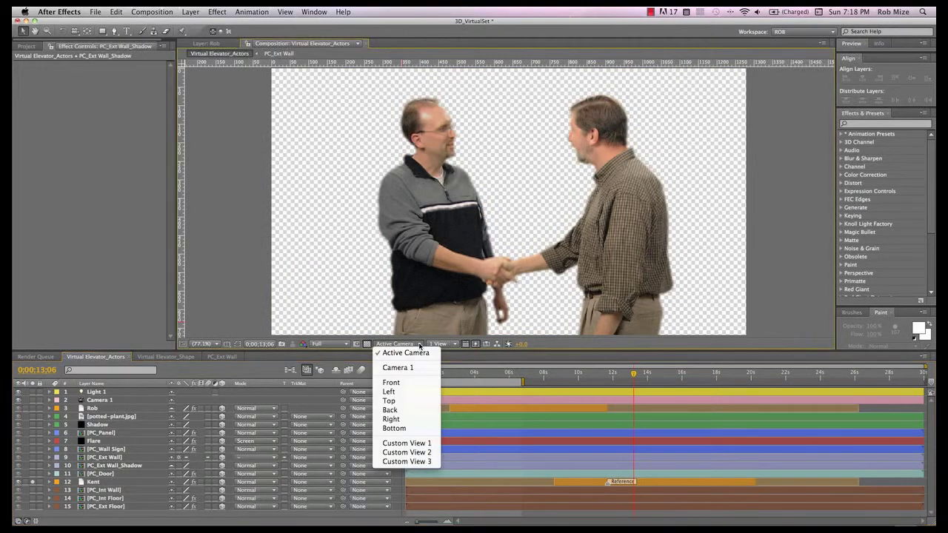
{"action": "left_click", "coordinate": [406, 444]}
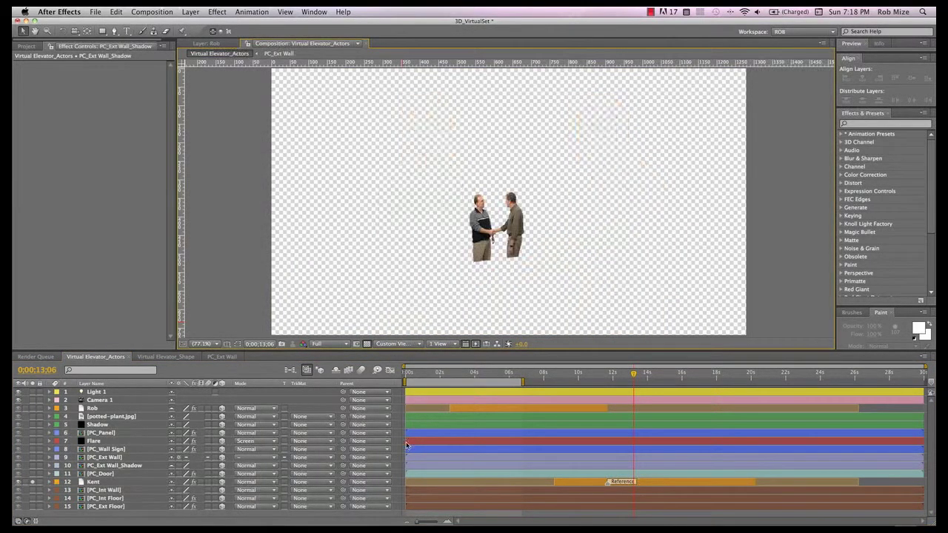
{"action": "key", "text": "c"}
{"action": "mouse_move", "coordinate": [491, 252]}
{"action": "left_mouse_down"}
{"action": "mouse_move", "coordinate": [271, 252]}
{"action": "mouse_move", "coordinate": [571, 240]}
{"action": "mouse_move", "coordinate": [475, 247]}
{"action": "left_mouse_up"}
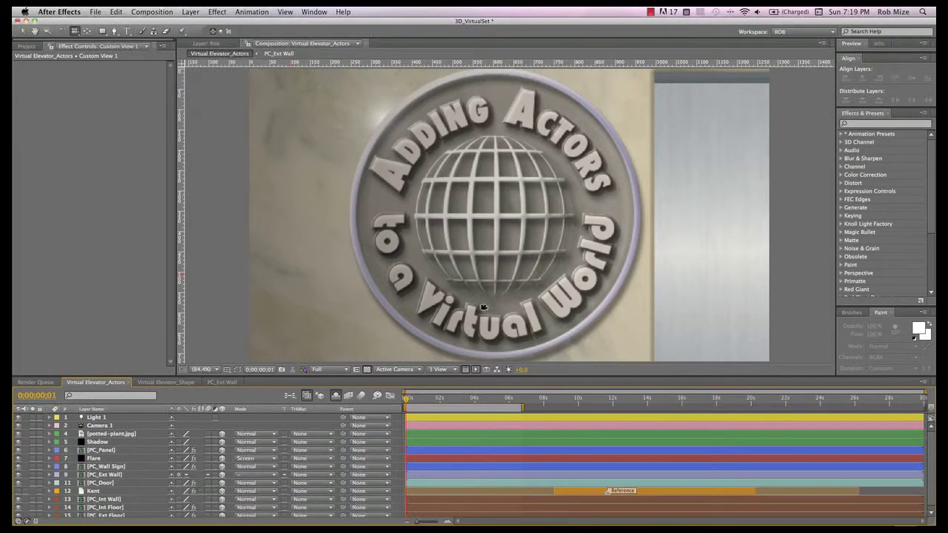
- Go to 0;00;13;09, orbit the wall in Virtual Elevator_Shape, then return to Virtual Elevator_Actors
{"action": "key", "text": "v"}
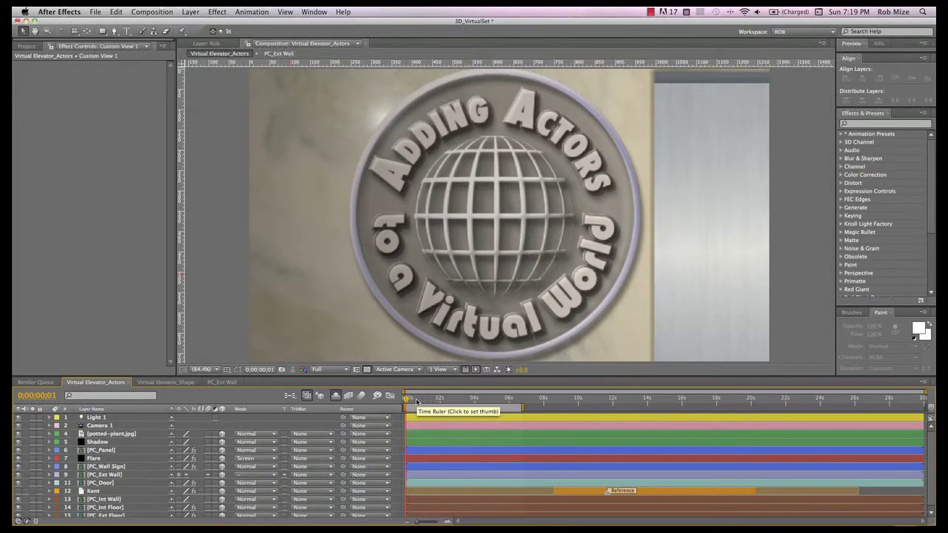
{"action": "left_click", "coordinate": [635, 403]}
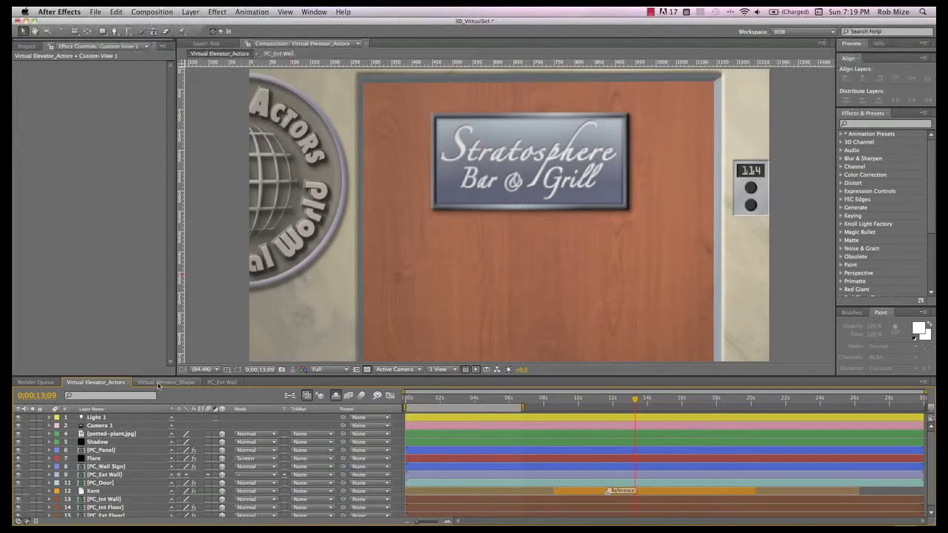
{"action": "left_click", "coordinate": [157, 388]}
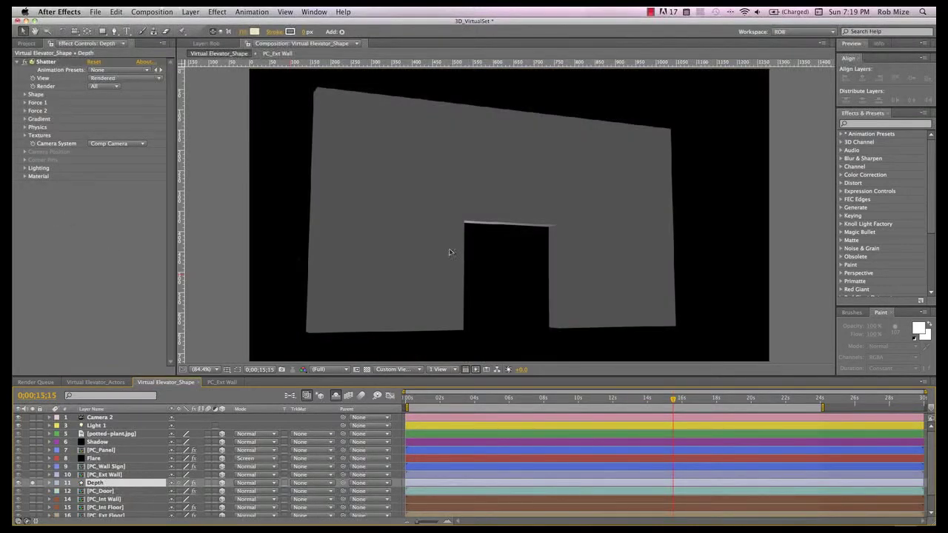
{"action": "key", "text": "c"}
{"action": "left_click_drag", "start_coordinate": [459, 227], "coordinate": [485, 220]}
{"action": "left_click", "coordinate": [77, 382]}
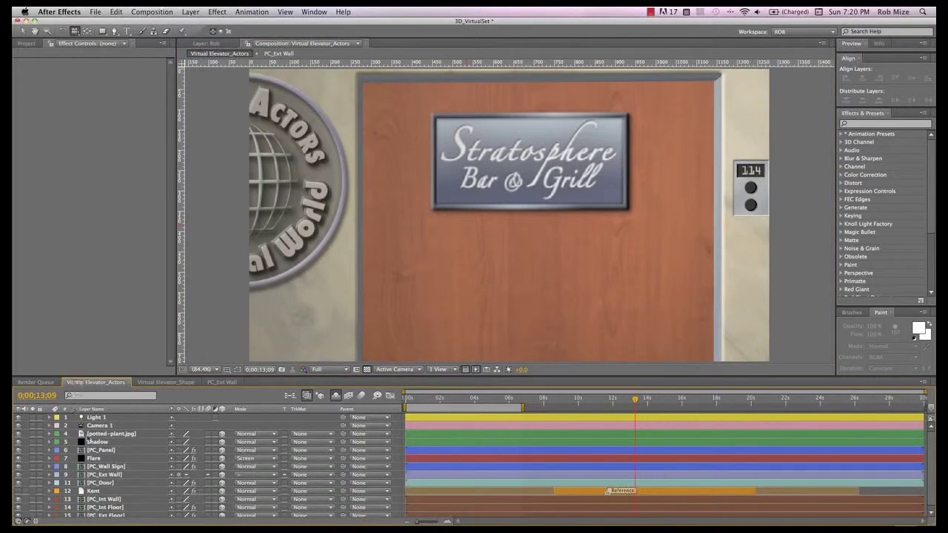
{"action": "left_click", "coordinate": [104, 475]}
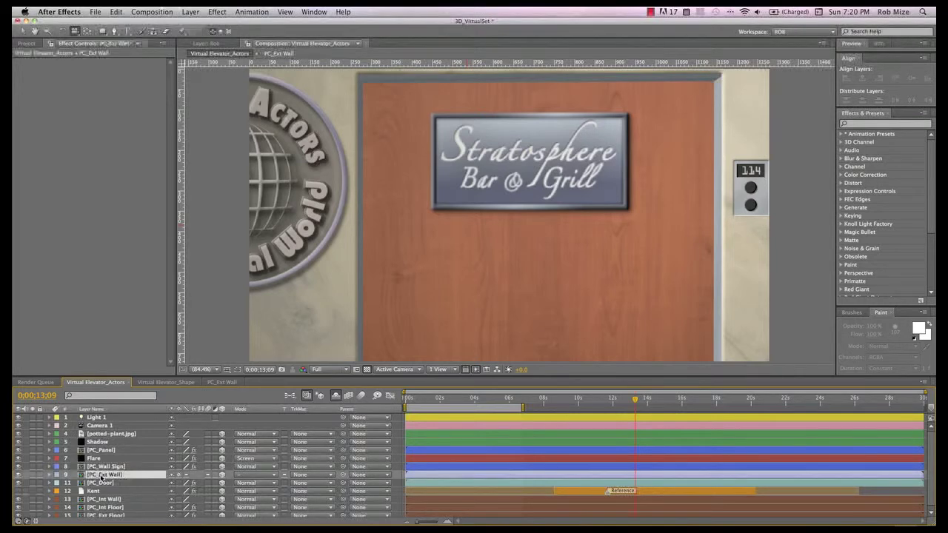
{"action": "double_click", "coordinate": [102, 475]}
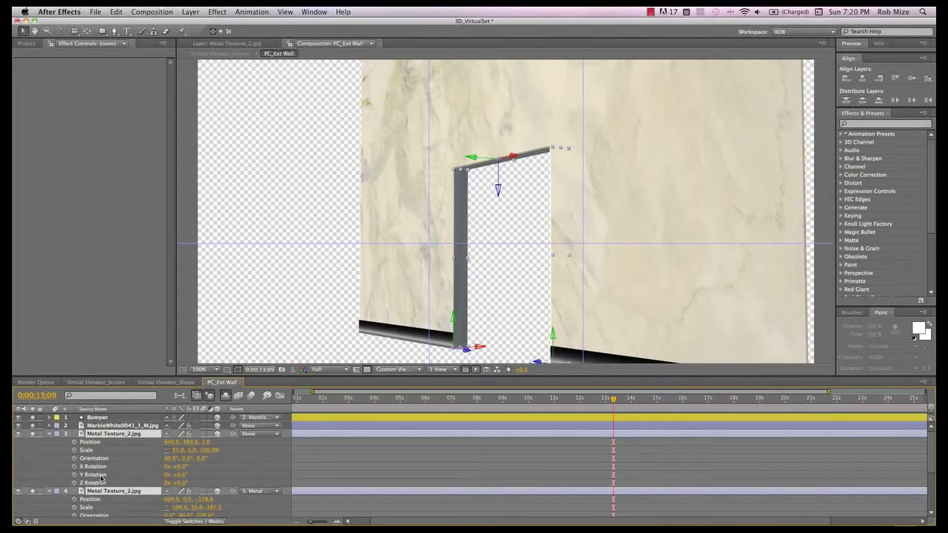
{"action": "key", "text": "super+a"}
{"action": "key", "text": "super+grave"}
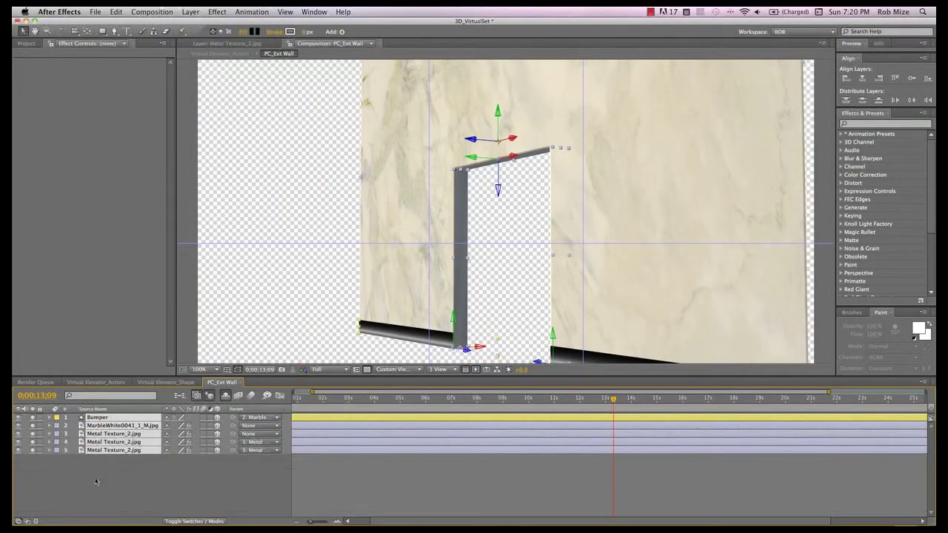
{"action": "left_click", "coordinate": [97, 498]}
{"action": "double_click", "coordinate": [116, 435]}
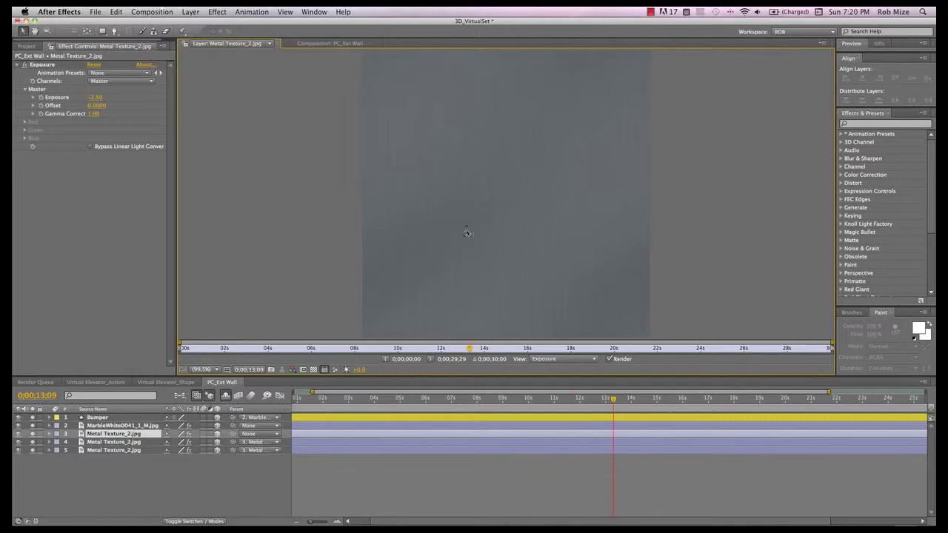
{"action": "key", "text": "backslash"}
{"action": "left_click", "coordinate": [145, 442]}
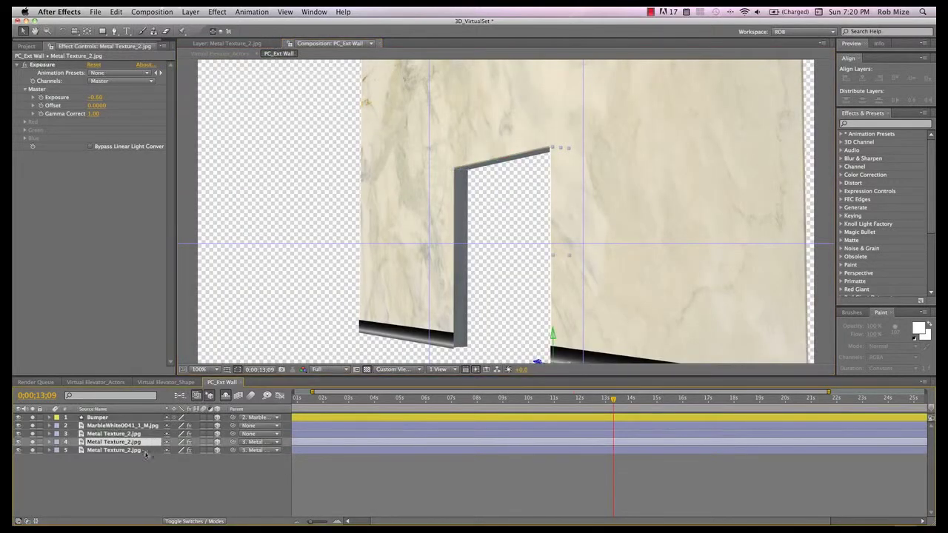
{"action": "left_click", "coordinate": [146, 452]}
{"action": "left_click", "coordinate": [142, 435], "text": "shift"}
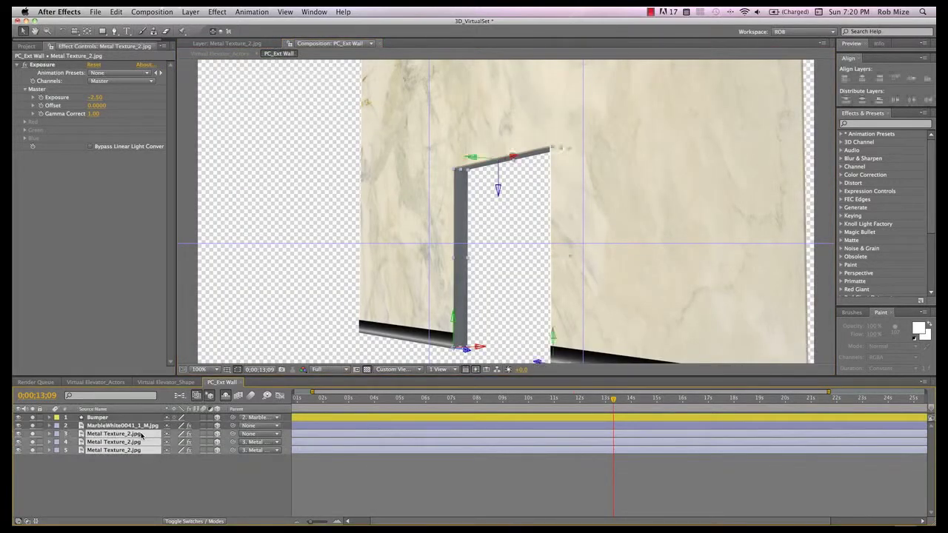
{"action": "key", "text": "s"}
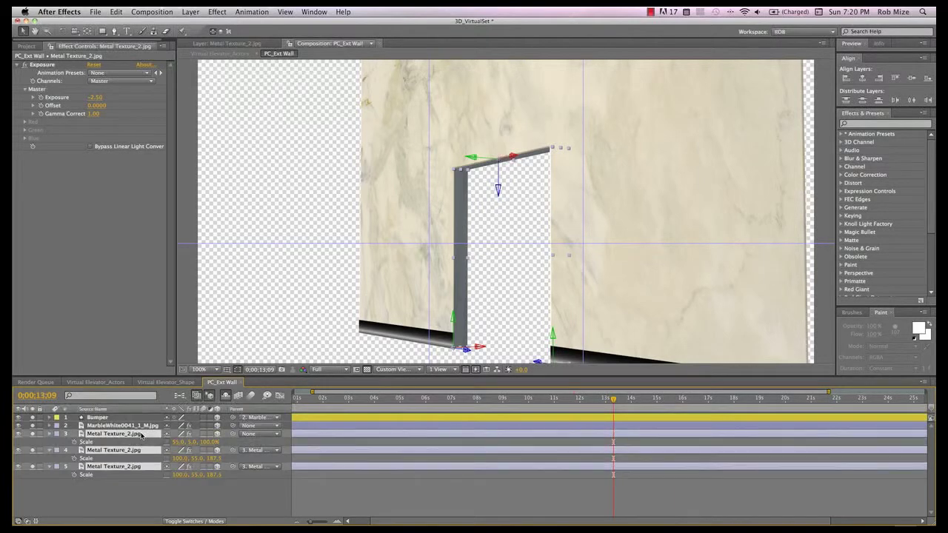
{"action": "key", "text": "shift+r"}
{"action": "key", "text": "shift+p"}
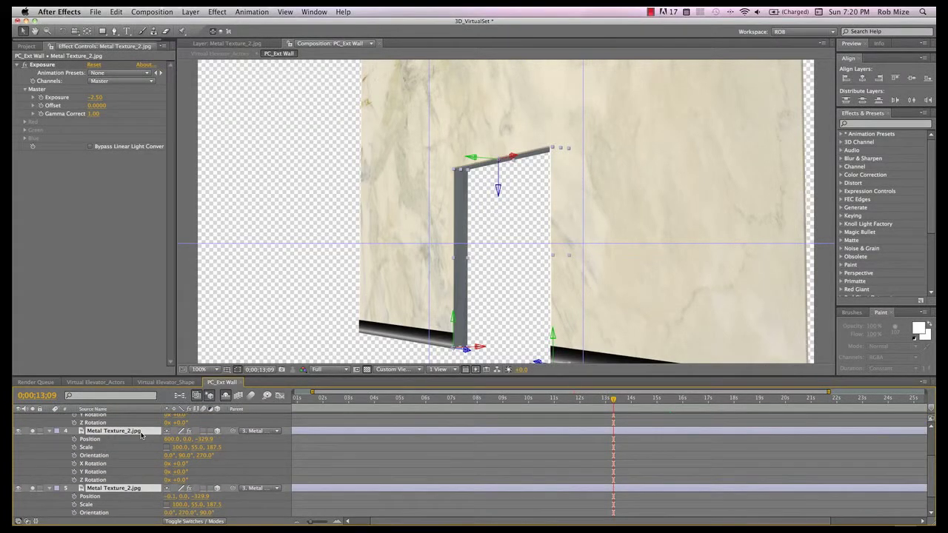
{"action": "scroll", "coordinate": [226, 450], "scroll_direction": "up", "scroll_amount": 3}
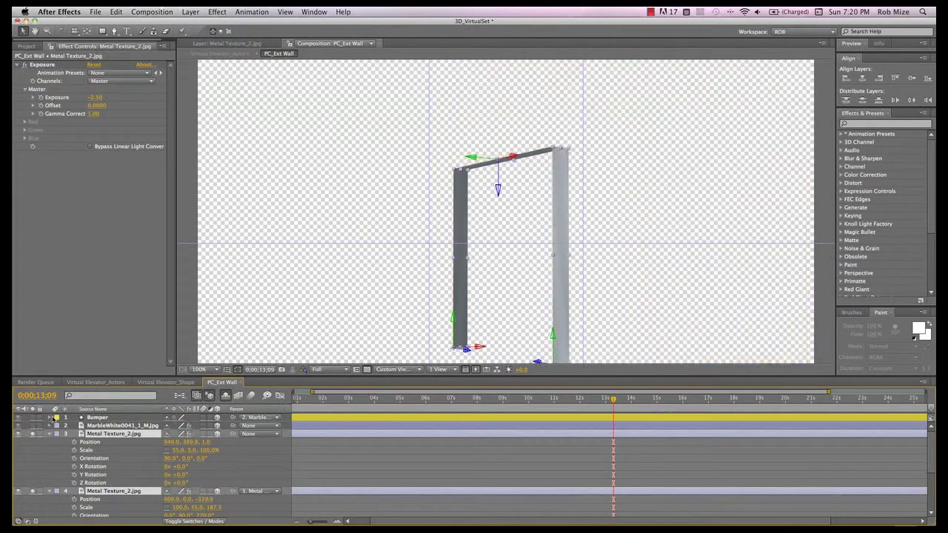
{"action": "left_click", "coordinate": [32, 426]}
{"action": "key", "text": "c"}
{"action": "left_click_drag", "start_coordinate": [489, 271], "coordinate": [353, 265]}
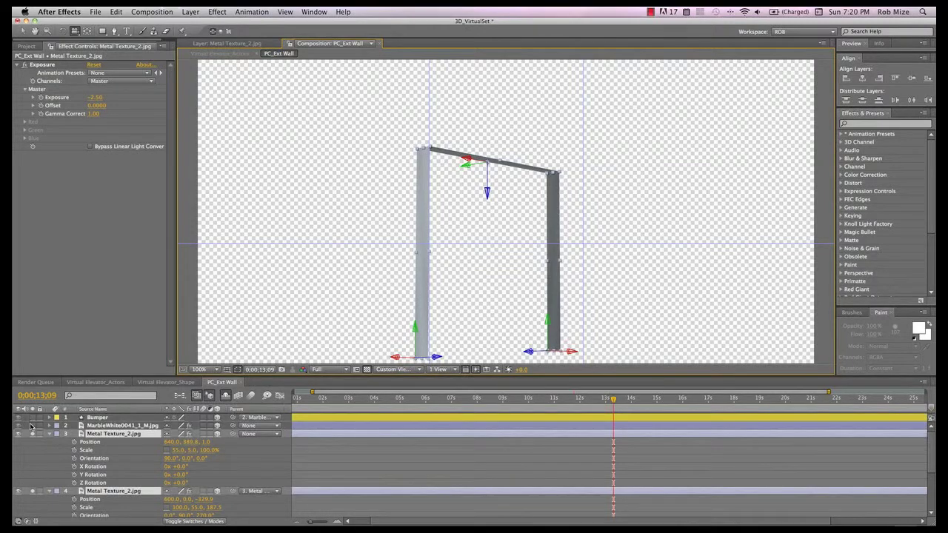
{"action": "left_click", "coordinate": [32, 426]}
{"action": "left_click_drag", "start_coordinate": [328, 262], "coordinate": [480, 262]}
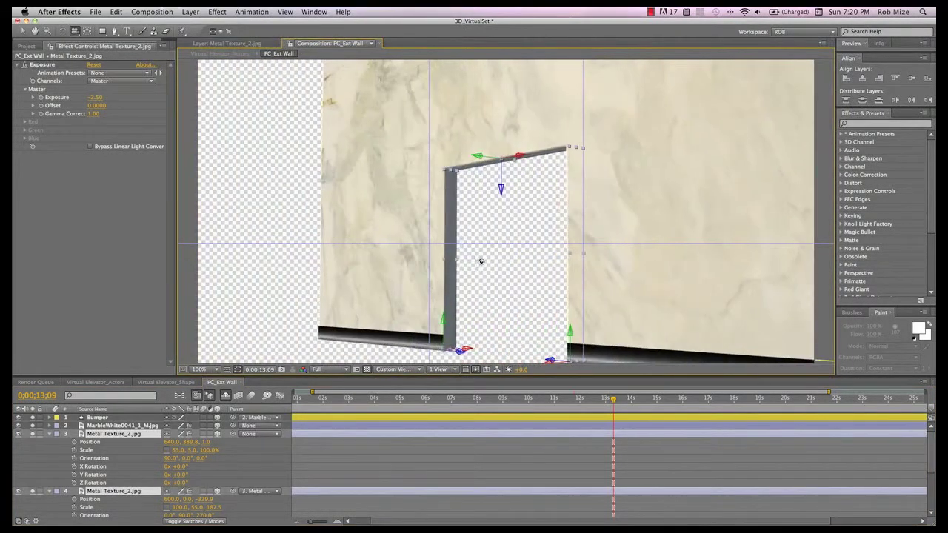
{"action": "left_click", "coordinate": [74, 382]}
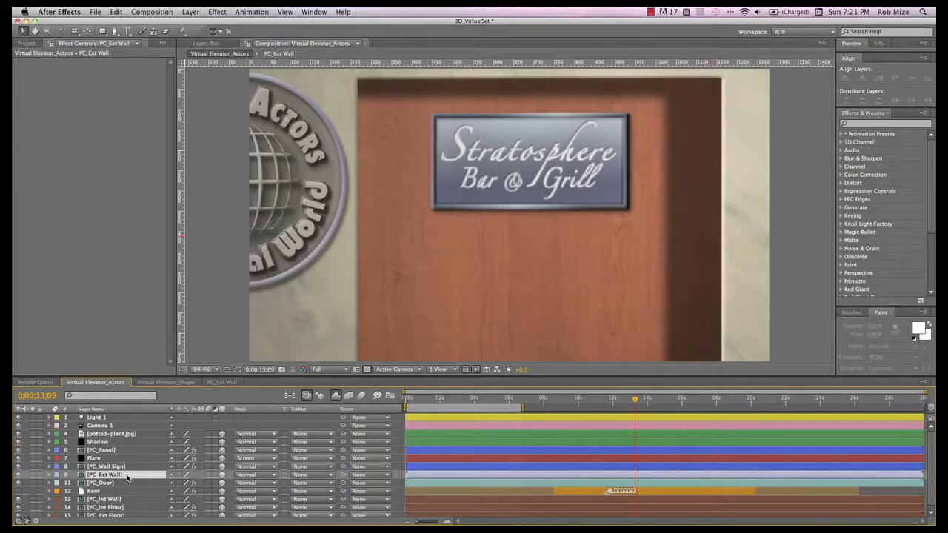
- Turn on Collapse Transformations for PC_Ext Wall, duplicate the layer and begin renaming the copy
{"action": "left_click", "coordinate": [179, 475]}
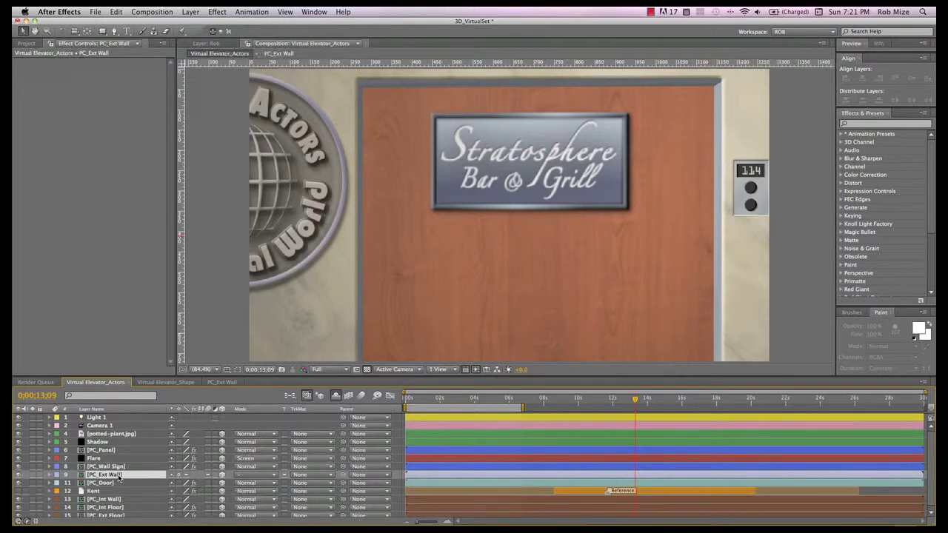
{"action": "key", "text": "super+d"}
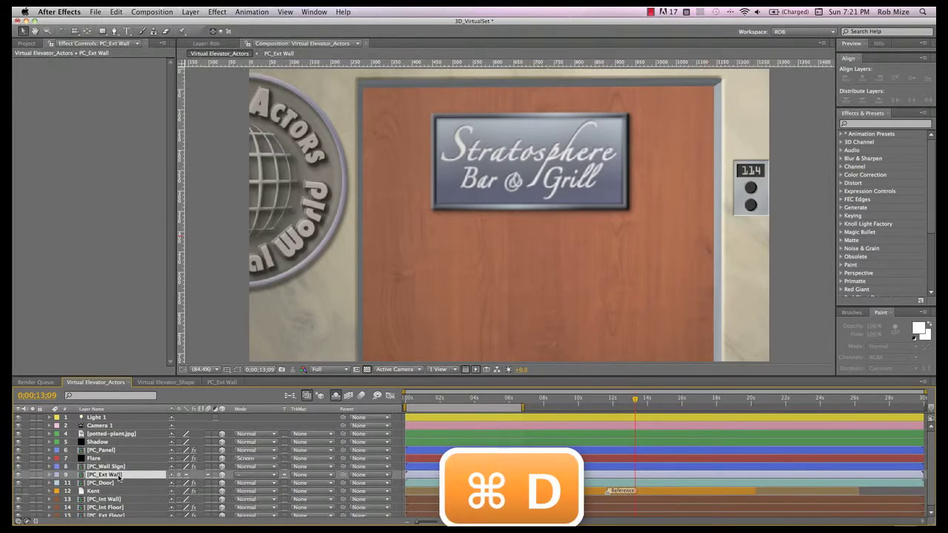
{"action": "key", "text": "Return"}
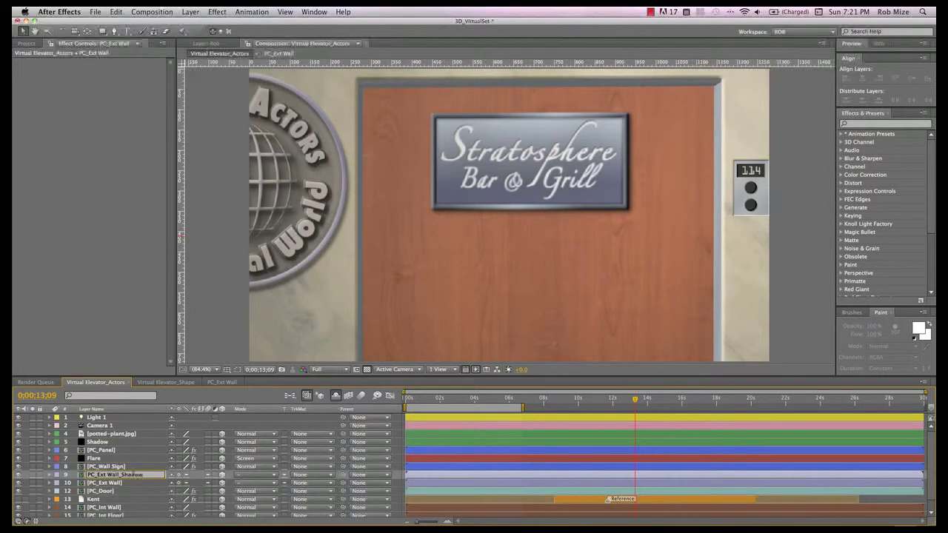
- Name the copy PC_Ext Wall_Shadow and move it below PC_Ext Wall
{"action": "type", "text": "_Shadow"}
{"action": "key", "text": "Return"}
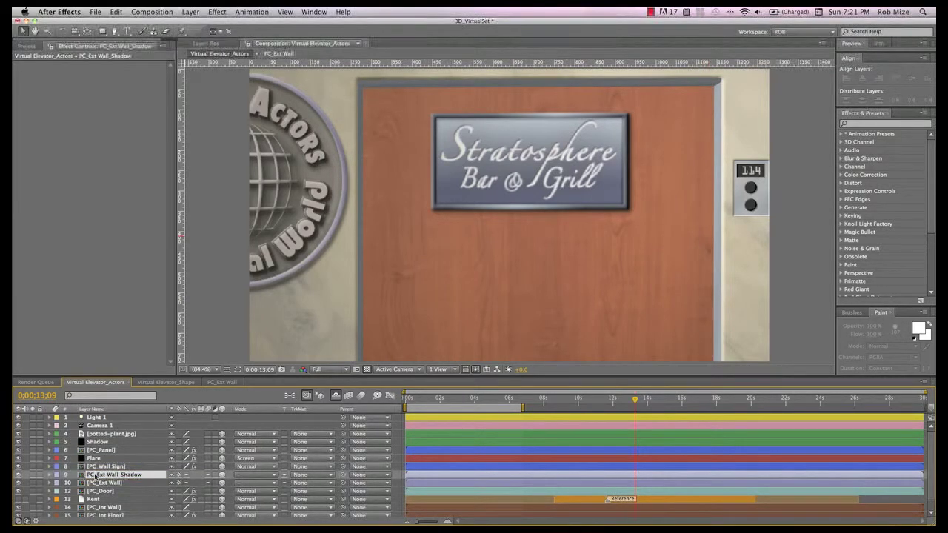
{"action": "left_click", "coordinate": [95, 482], "text": "shift"}
{"action": "left_click_drag", "start_coordinate": [95, 487], "coordinate": [96, 487]}
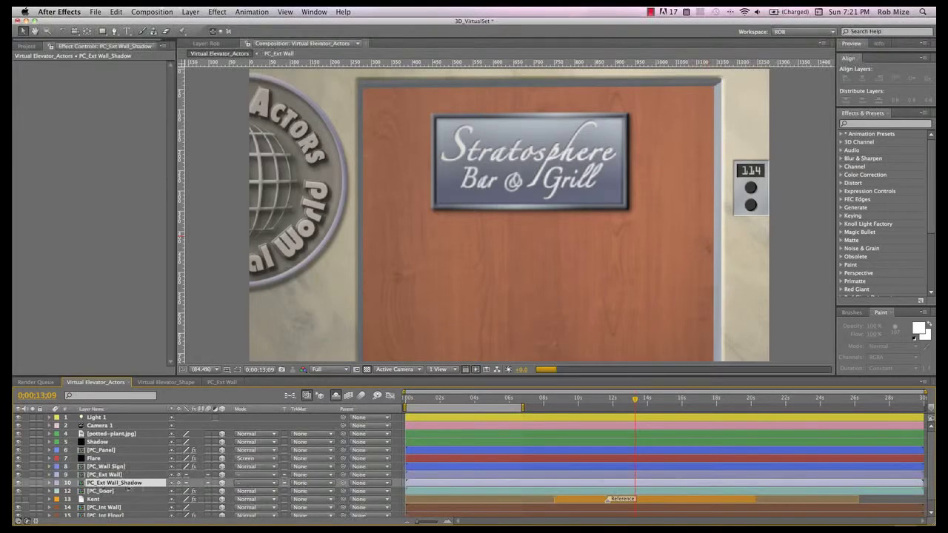
- Set PC_Ext Wall_Shadow's Casts Shadows to Only and Accepts Lights to Off
{"action": "left_click", "coordinate": [179, 483]}
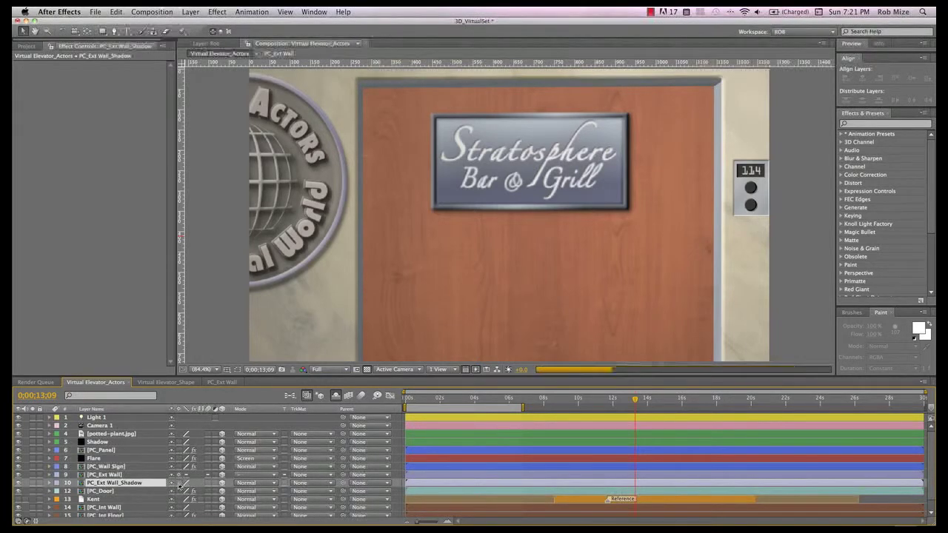
{"action": "key", "text": "a"}
{"action": "key", "text": "a"}
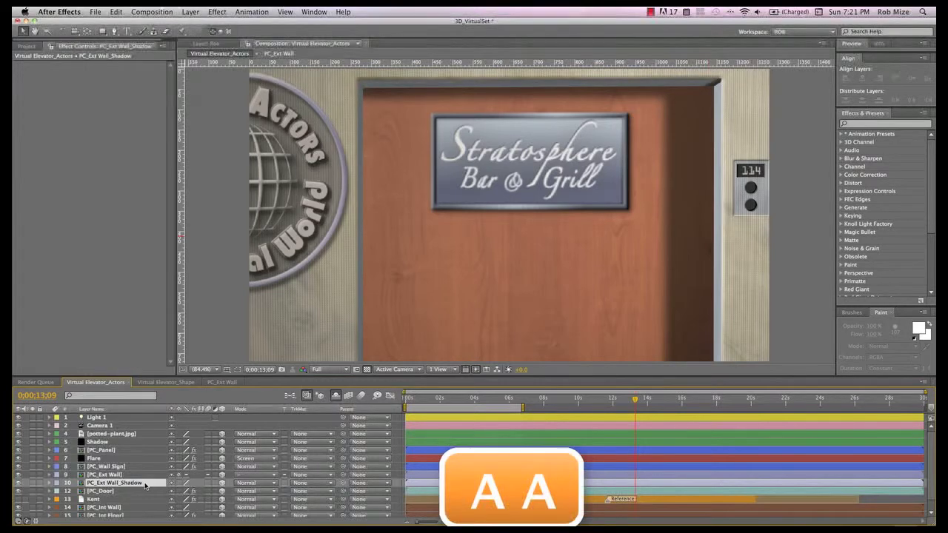
{"action": "key", "text": "a"}
{"action": "key", "text": "a"}
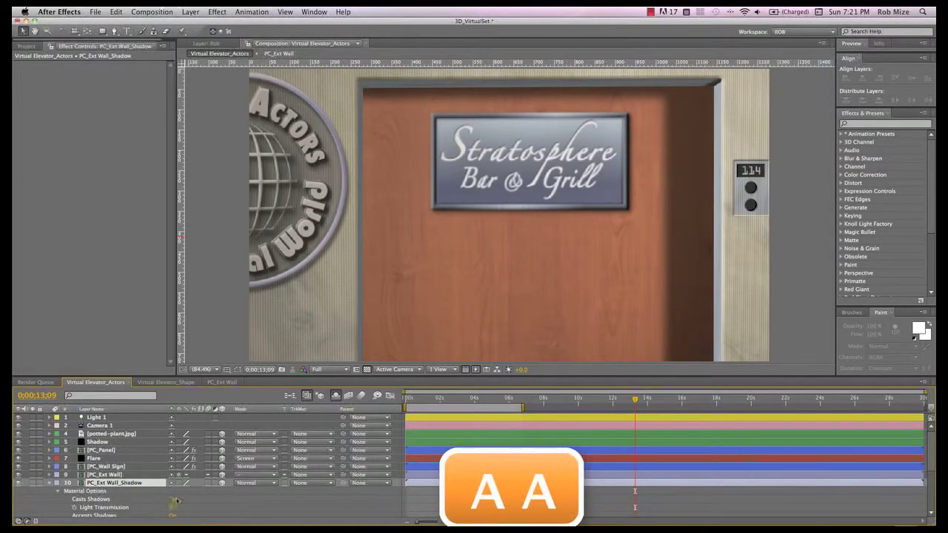
{"action": "left_click", "coordinate": [173, 500]}
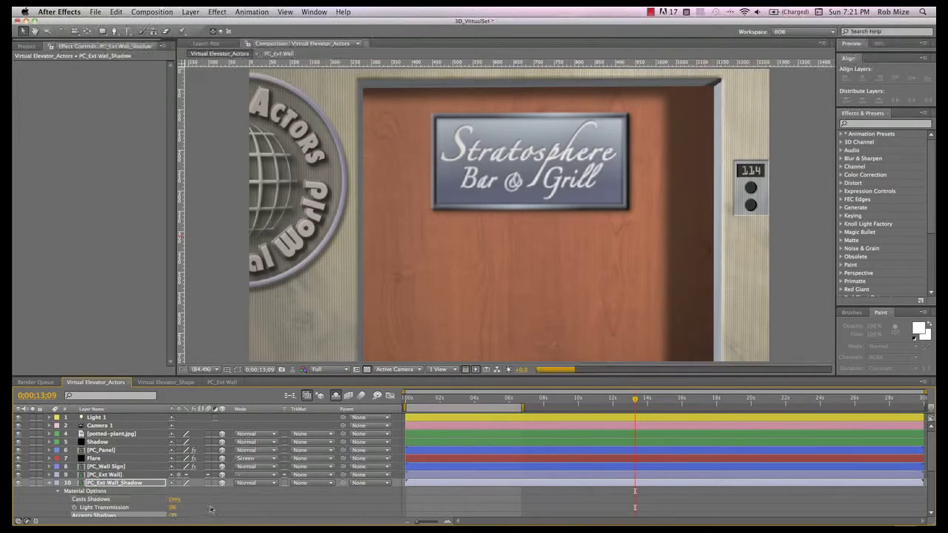
{"action": "scroll", "coordinate": [211, 507], "scroll_direction": "down", "scroll_amount": 3}
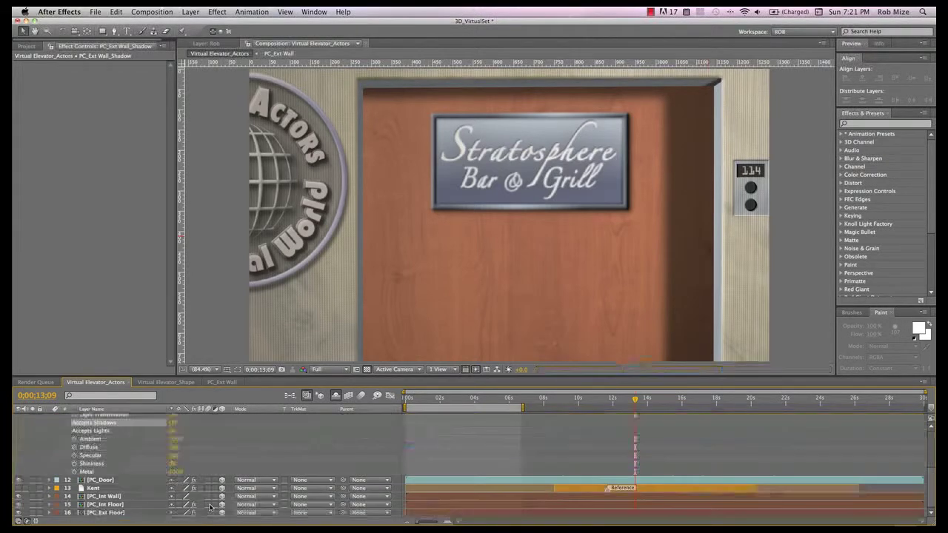
{"action": "left_click", "coordinate": [173, 431]}
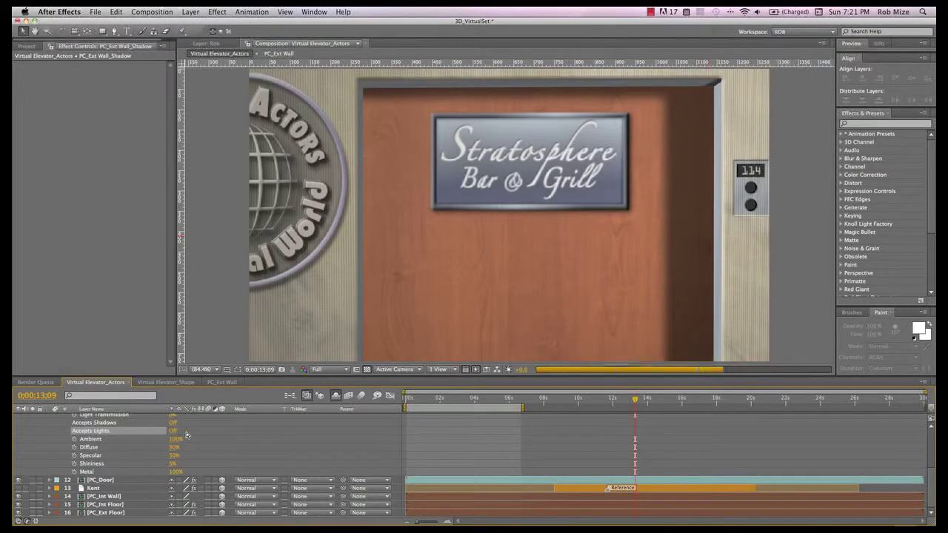
{"action": "scroll", "coordinate": [186, 435], "scroll_direction": "up", "scroll_amount": 2}
{"action": "left_click", "coordinate": [135, 450]}
{"action": "key", "text": "Return"}
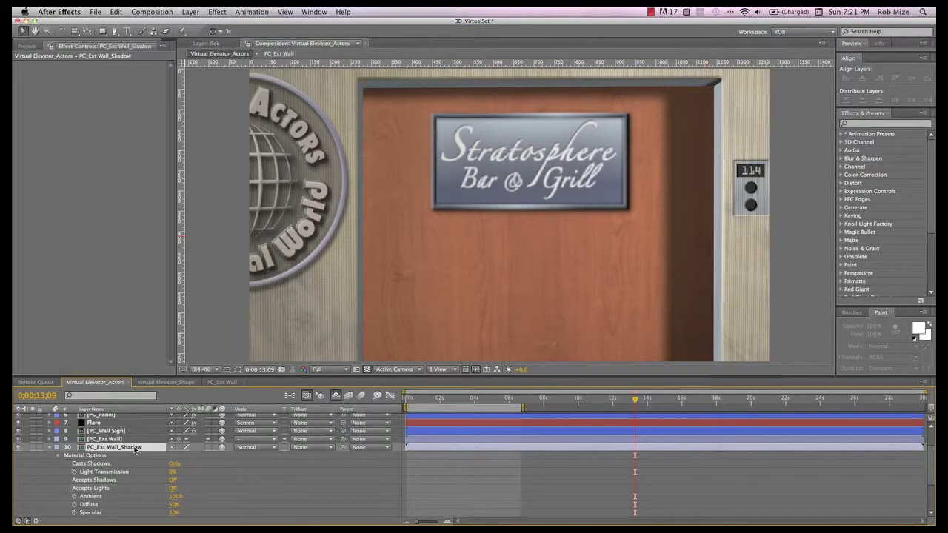
- Set the shadow layer's Z position to 28, then go back to about 0;00;08;17
{"action": "key", "text": "p"}
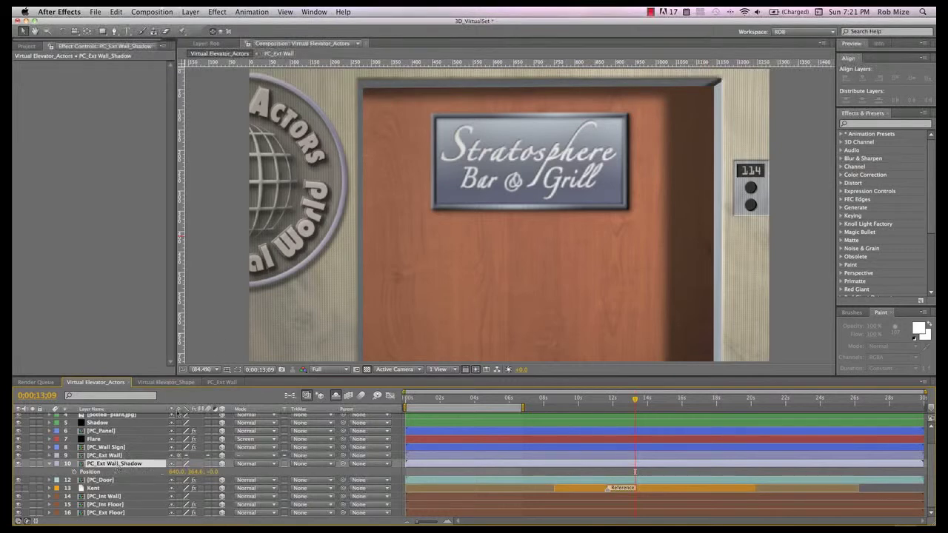
{"action": "key", "text": "p"}
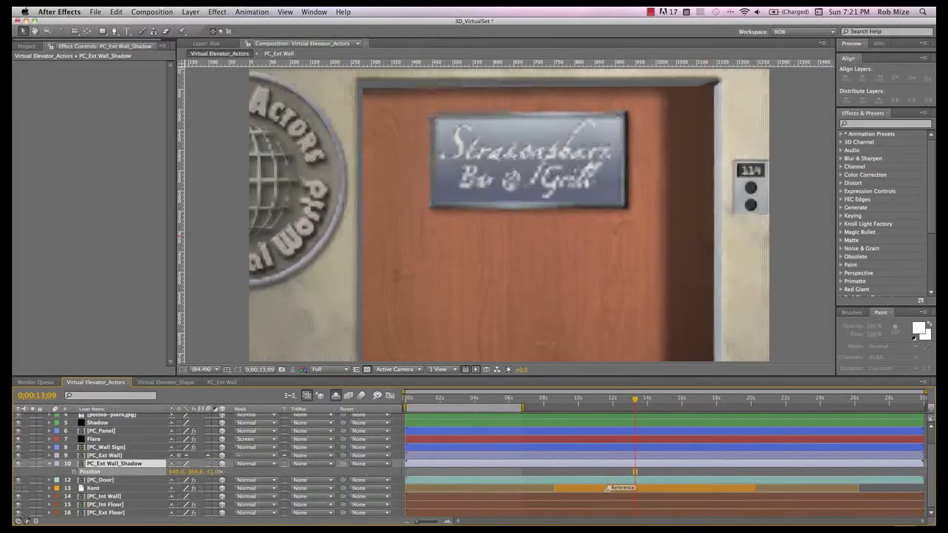
{"action": "left_click_drag", "start_coordinate": [214, 472], "coordinate": [223, 472]}
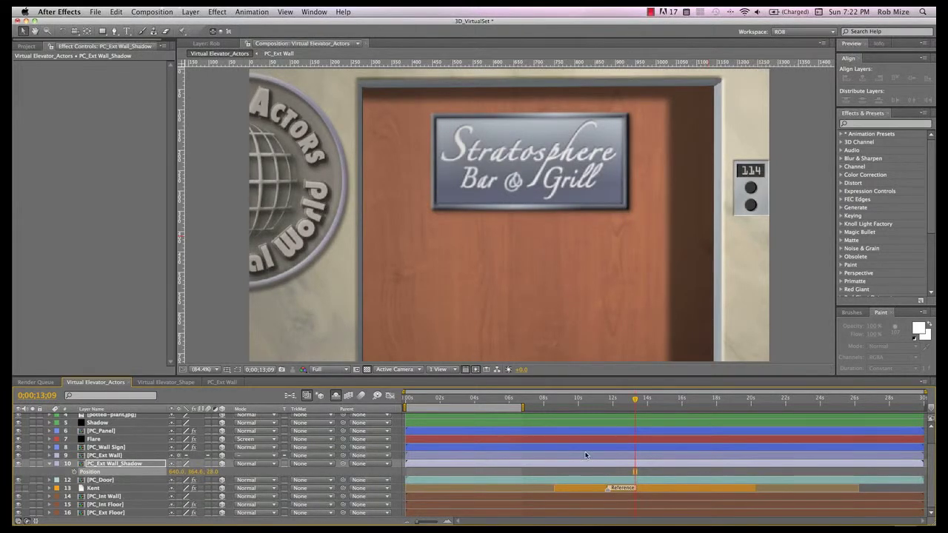
{"action": "left_click_drag", "start_coordinate": [634, 405], "coordinate": [553, 409]}
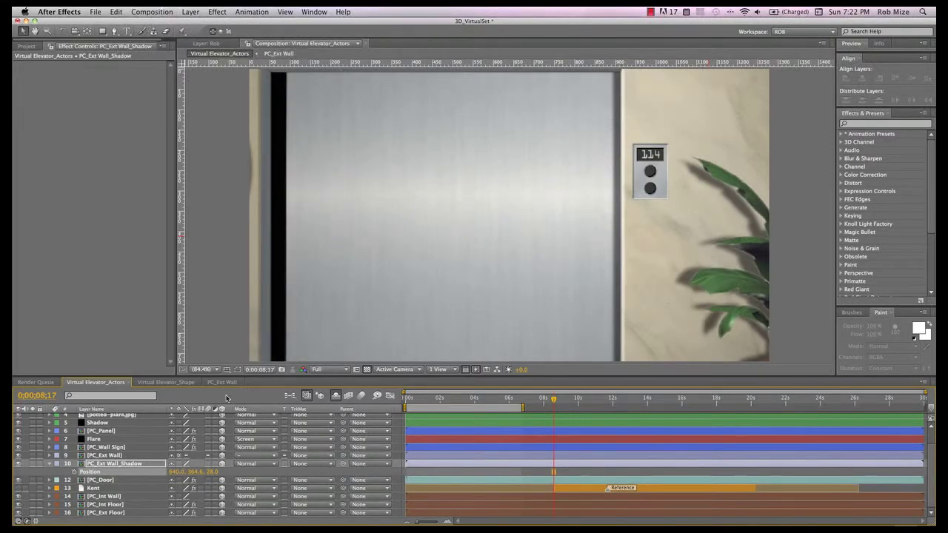
- Add CKey112912_01.mov from the Project panel to the Virtual_Elevator_Actors composition
{"action": "left_click", "coordinate": [30, 46]}
{"action": "left_click", "coordinate": [45, 314]}
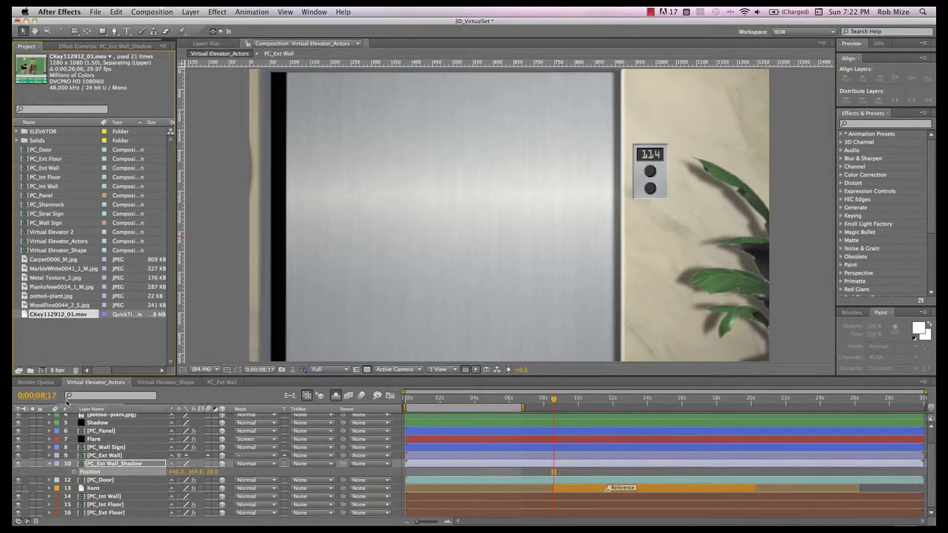
{"action": "scroll", "coordinate": [71, 417], "scroll_direction": "up", "scroll_amount": 2}
{"action": "key", "text": "super+slash"}
- Open the footage layer, play it, and scrub to the handshake frame near 11;16
{"action": "double_click", "coordinate": [77, 418]}
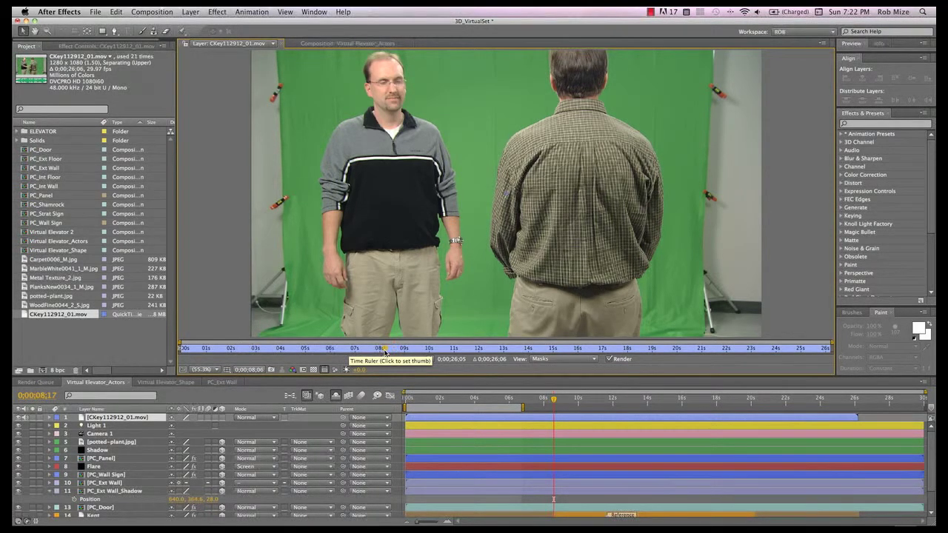
{"action": "left_click_drag", "start_coordinate": [384, 351], "coordinate": [336, 353]}
{"action": "key", "text": "space"}
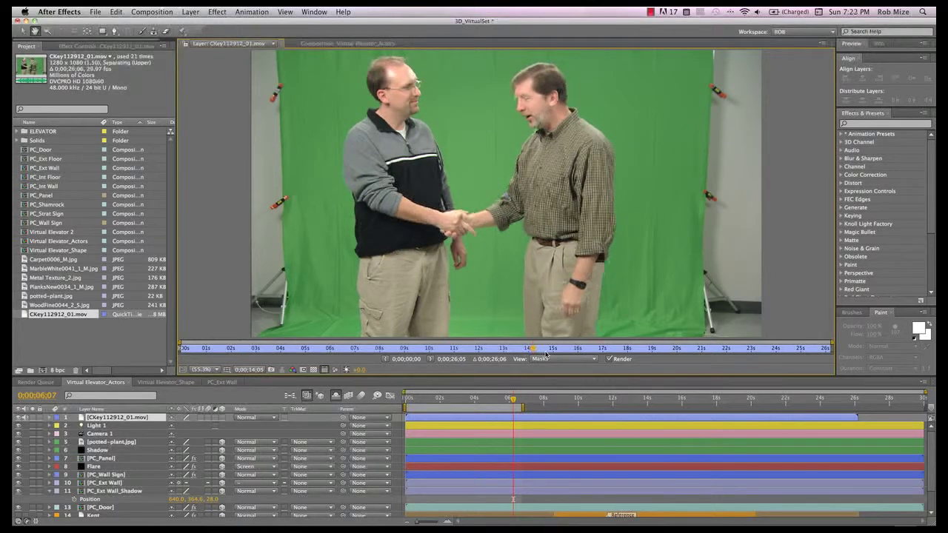
{"action": "key", "text": "space"}
{"action": "left_click", "coordinate": [463, 349]}
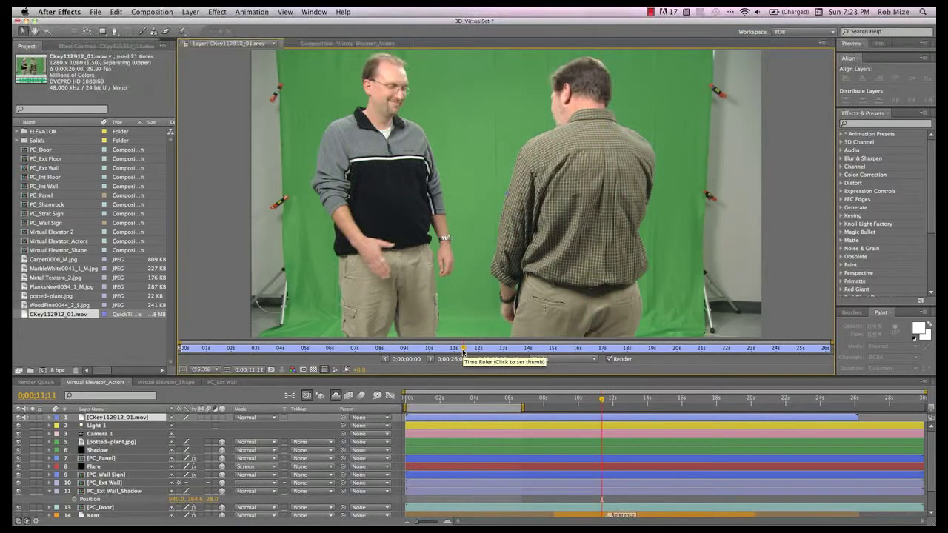
{"action": "left_click_drag", "start_coordinate": [462, 349], "coordinate": [468, 353]}
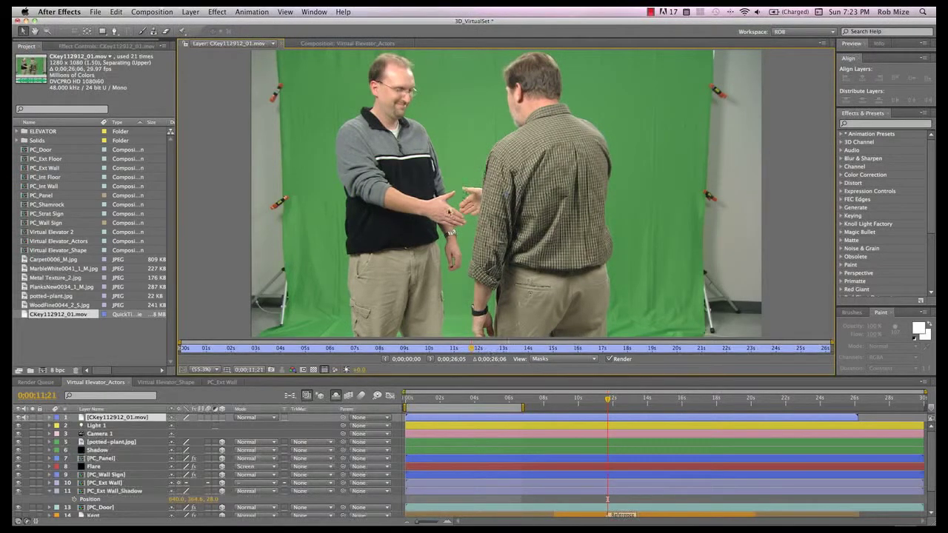
- Show the footage layer's Position and set a Position keyframe
{"action": "scroll", "coordinate": [459, 231], "scroll_direction": "up", "scroll_amount": 4}
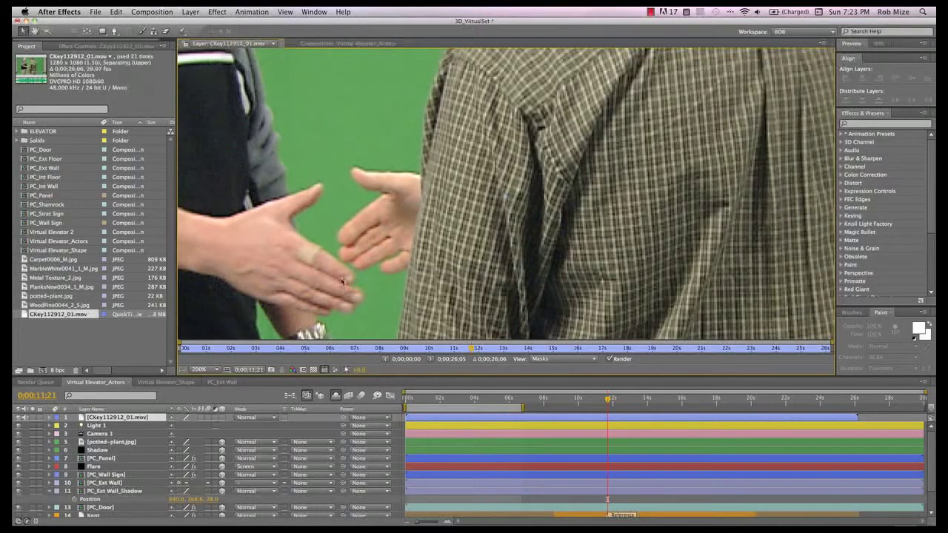
{"action": "scroll", "coordinate": [342, 280], "scroll_direction": "down", "scroll_amount": 2}
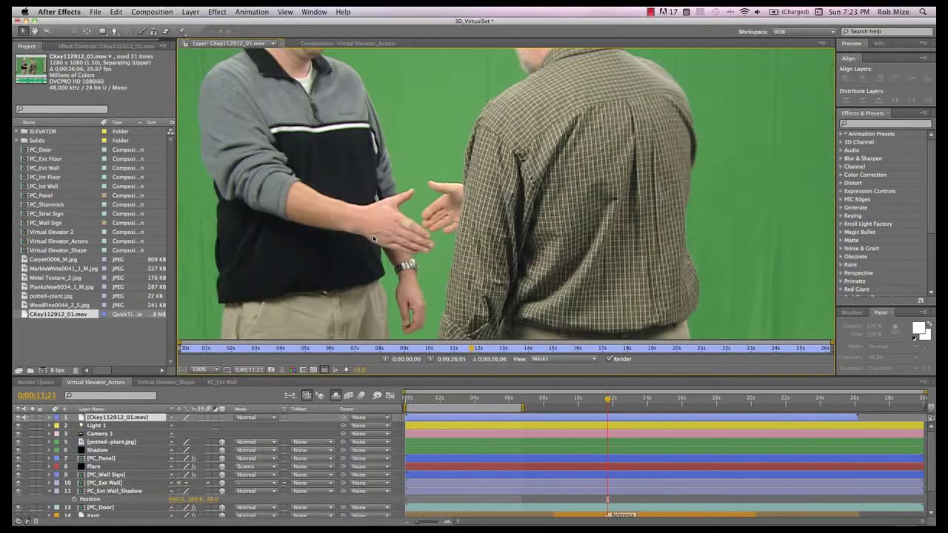
{"action": "scroll", "coordinate": [373, 239], "scroll_direction": "down", "scroll_amount": 1}
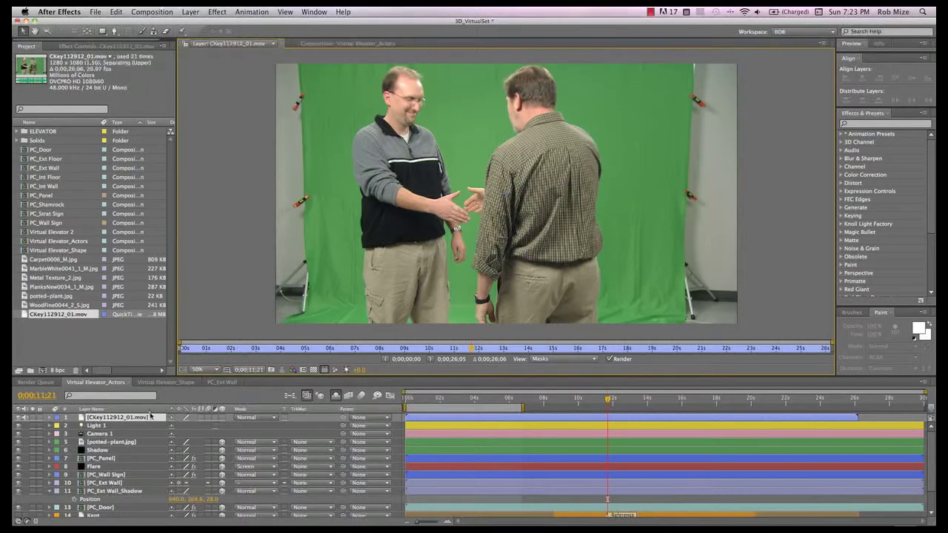
{"action": "key", "text": "p"}
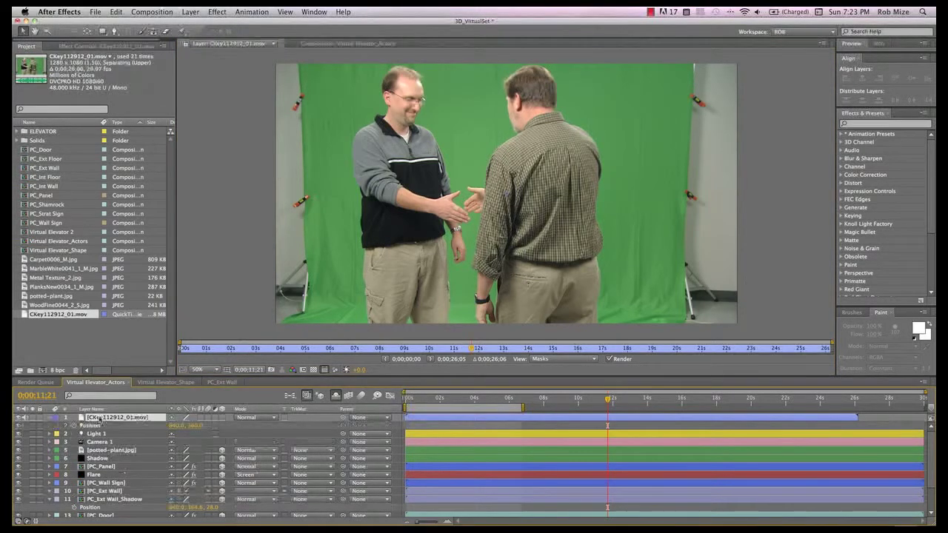
{"action": "left_click", "coordinate": [75, 426]}
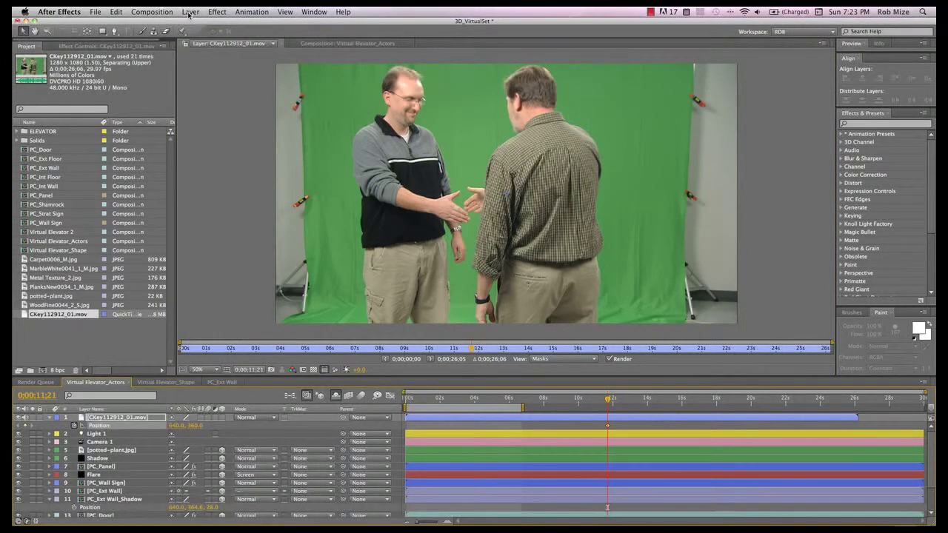
- Add a layer marker with the comment 'Reference' at the handshake frame and zoom out
{"action": "left_click", "coordinate": [191, 12]}
{"action": "left_click", "coordinate": [211, 153]}
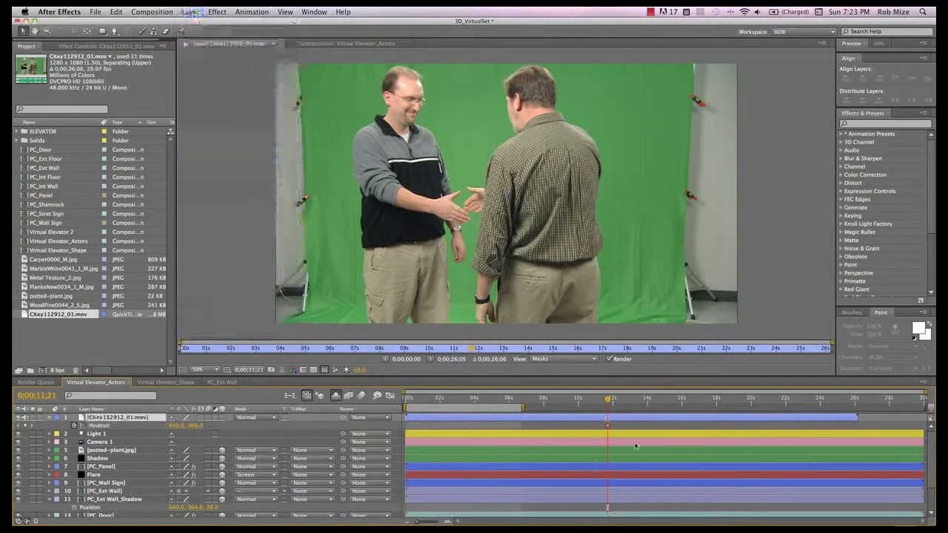
{"action": "double_click", "coordinate": [607, 421]}
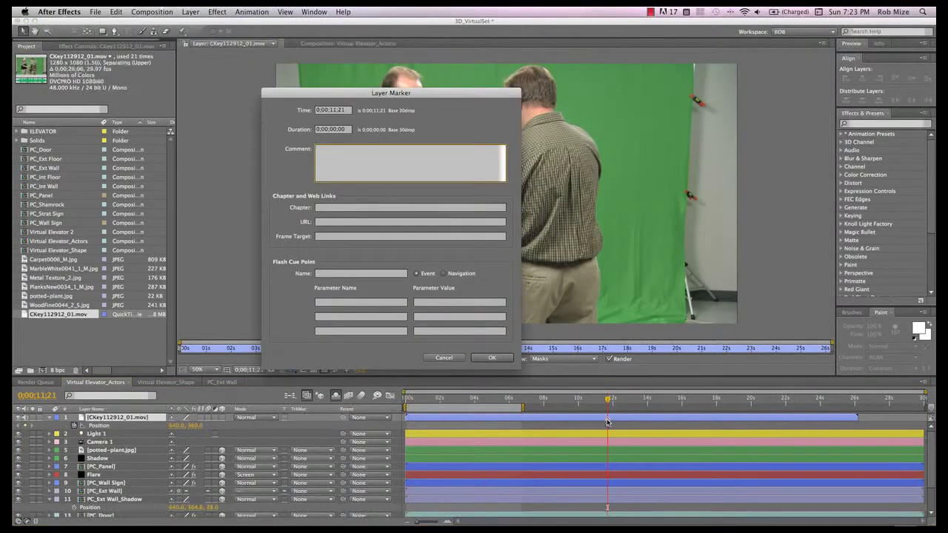
{"action": "type", "text": "Reference"}
{"action": "left_click", "coordinate": [491, 358]}
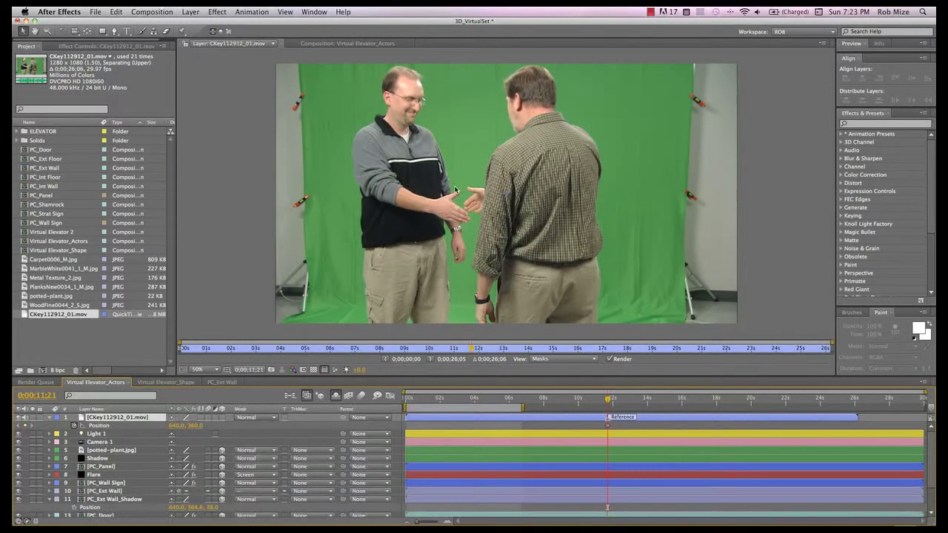
{"action": "key", "text": "comma"}
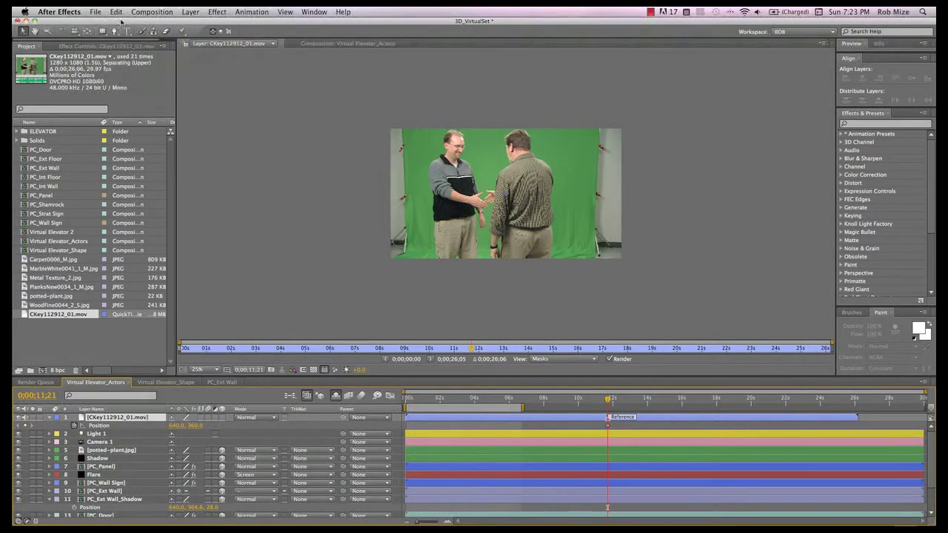
- Draw a closed four-point garbage mask around both actors with the Pen tool, then fit the view
{"action": "left_click", "coordinate": [114, 31]}
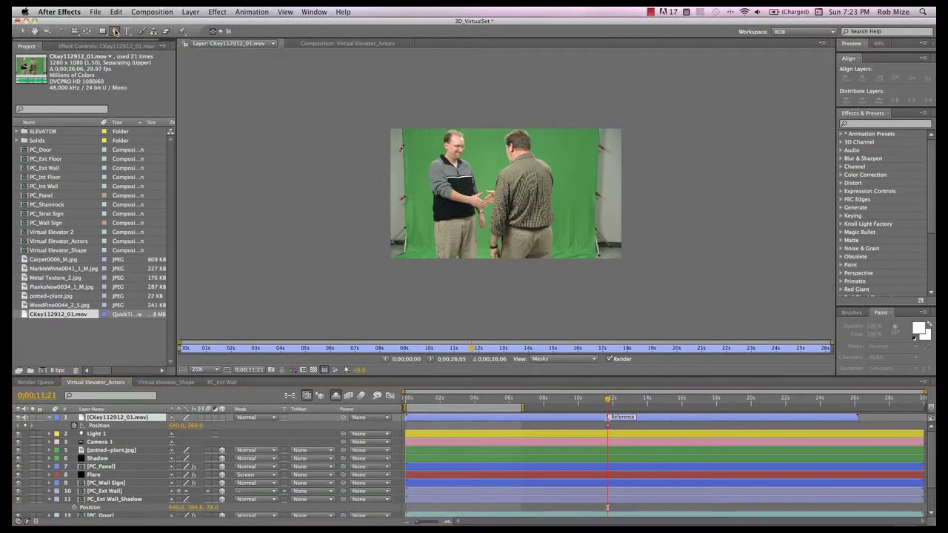
{"action": "left_click", "coordinate": [454, 124]}
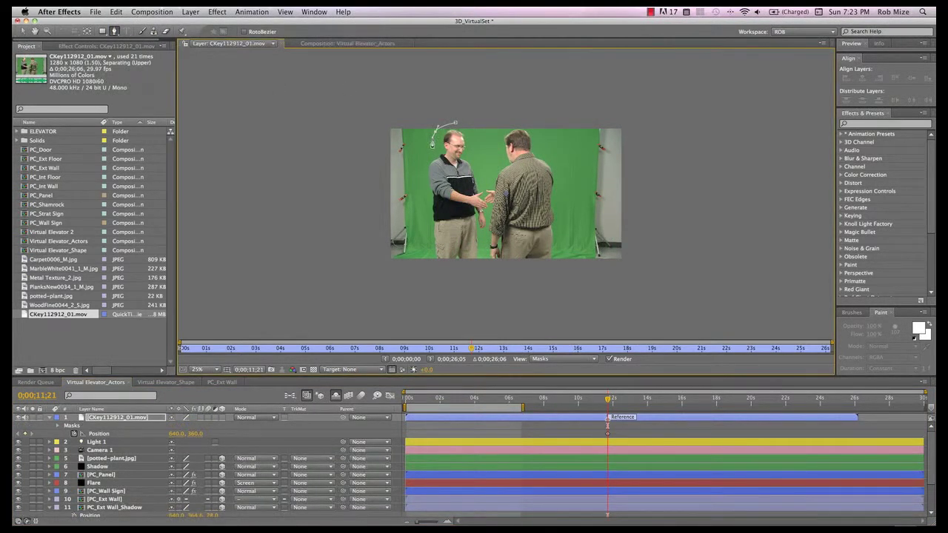
{"action": "key", "text": "comma"}
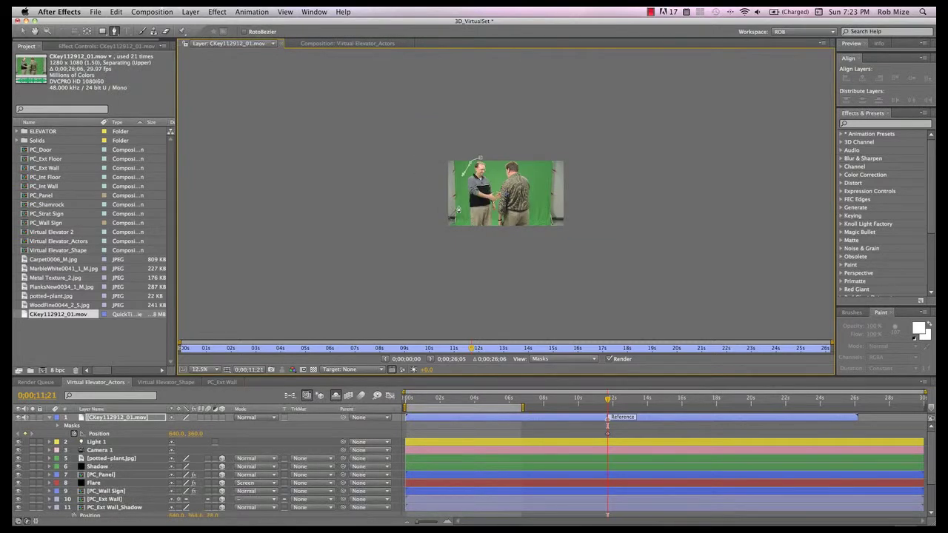
{"action": "left_click", "coordinate": [463, 215]}
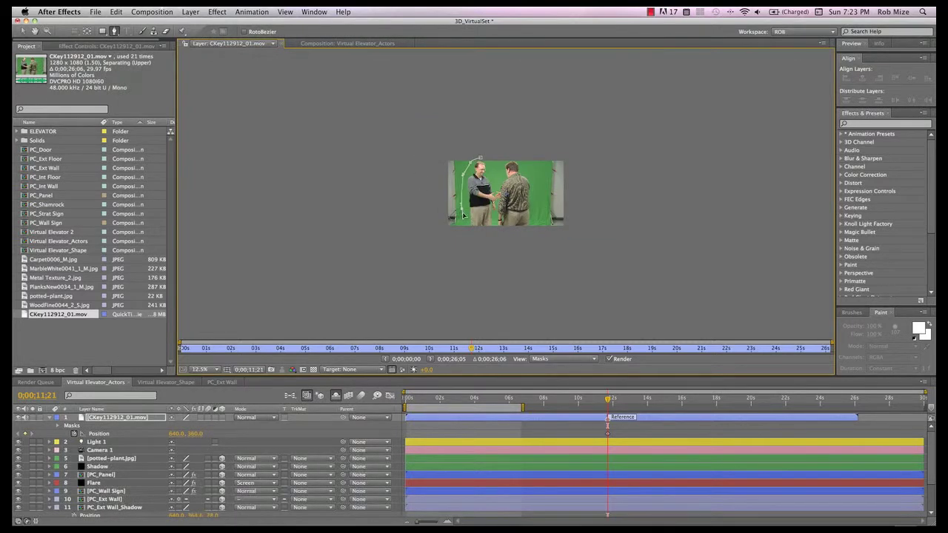
{"action": "left_click", "coordinate": [534, 242]}
{"action": "left_click", "coordinate": [530, 166]}
{"action": "left_click", "coordinate": [480, 160]}
{"action": "key", "text": "comma"}
{"action": "key", "text": "shift+slash"}
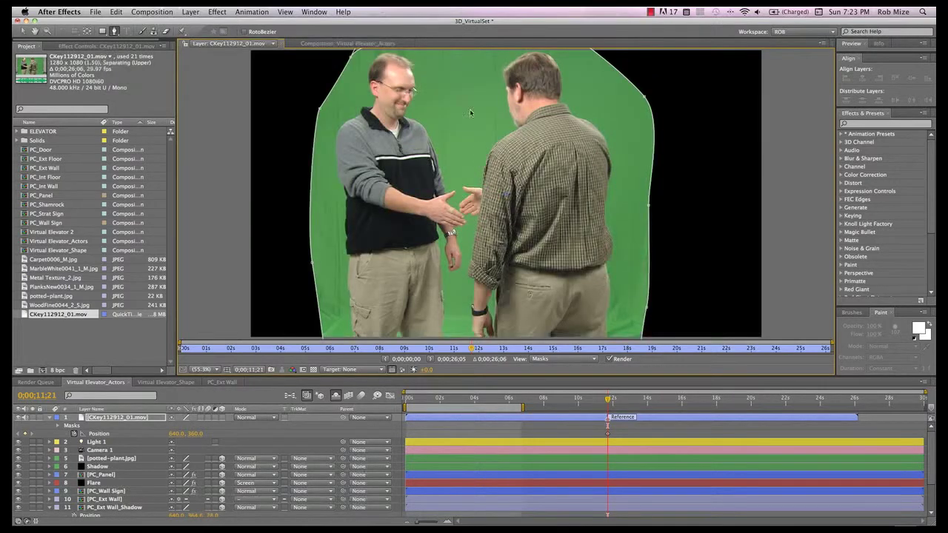
- Apply Keylight 1.2 keyed to the green backdrop, enable Foreground Colour Correction, and show the transparency grid
{"action": "left_click", "coordinate": [74, 47]}
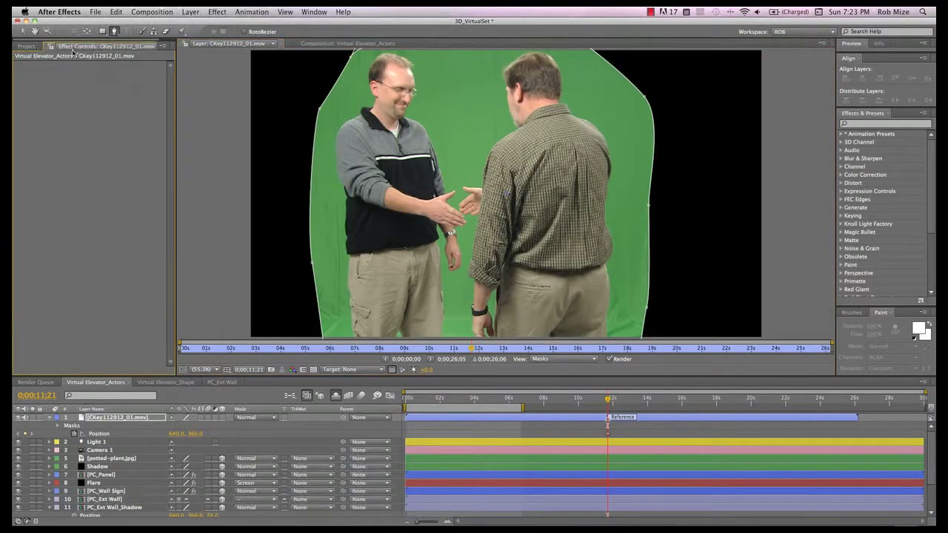
{"action": "right_click", "coordinate": [71, 111]}
{"action": "left_click", "coordinate": [114, 122]}
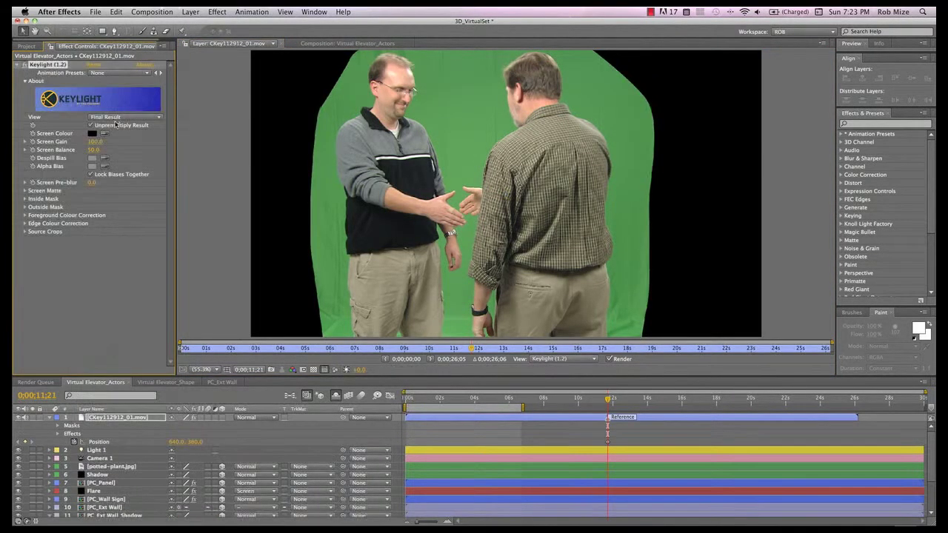
{"action": "left_click", "coordinate": [105, 134]}
{"action": "left_click", "coordinate": [481, 137]}
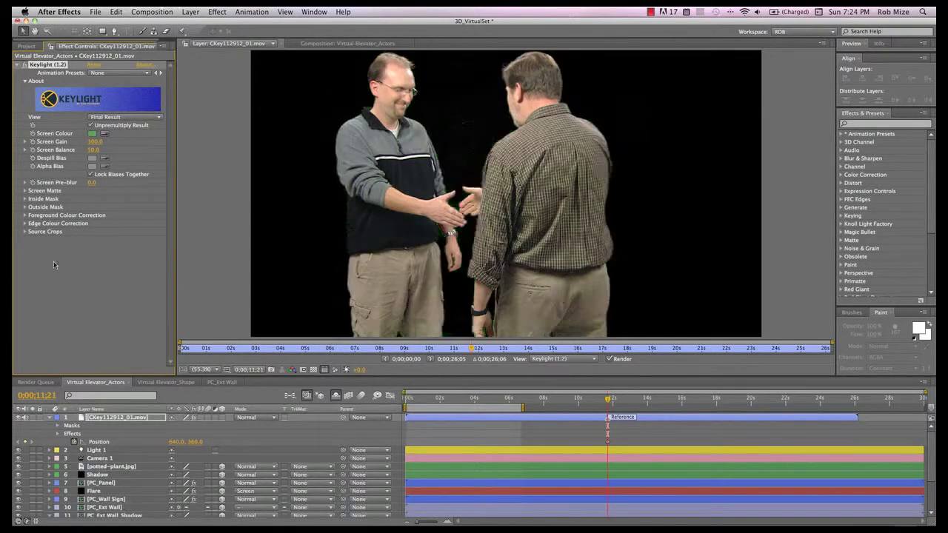
{"action": "left_click", "coordinate": [25, 216]}
{"action": "left_click", "coordinate": [90, 224]}
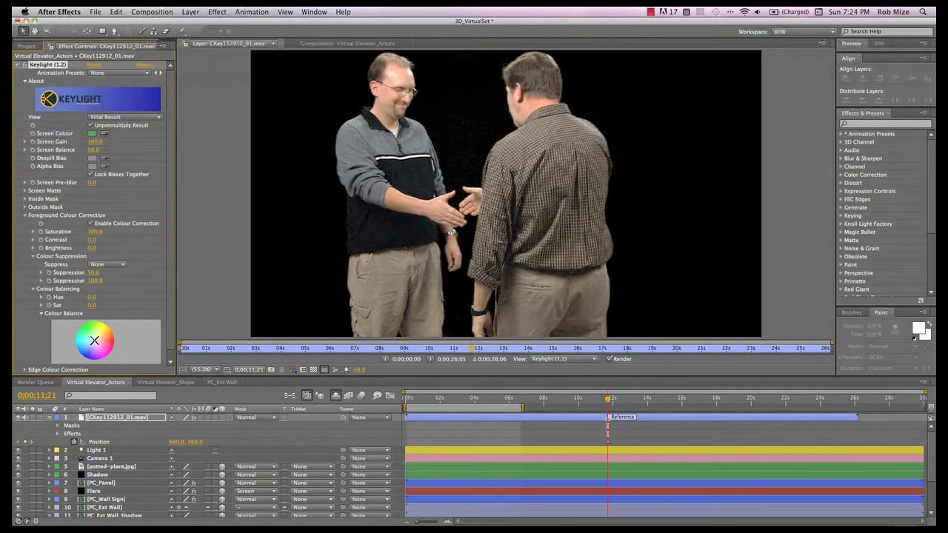
{"action": "left_click", "coordinate": [313, 370]}
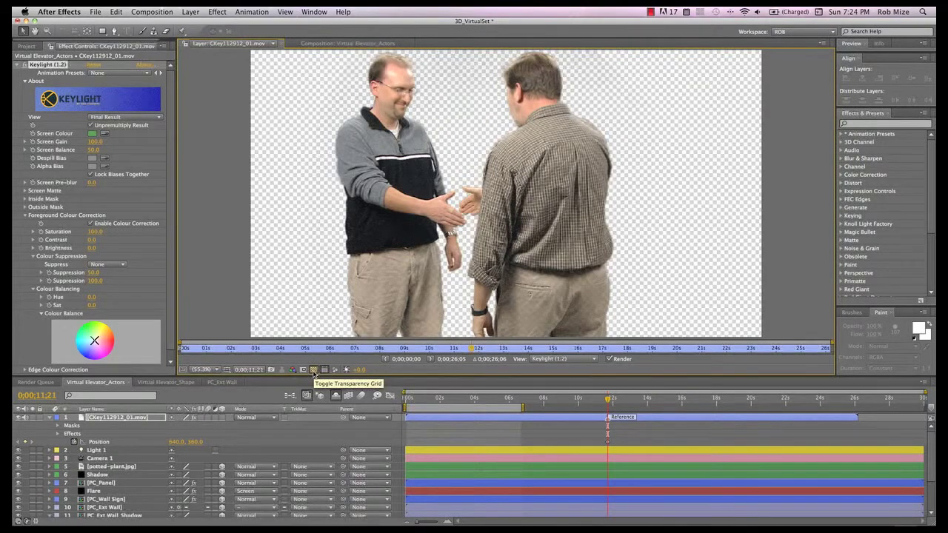
- Hide the actors footage layer in the full composition view, then undo a trial camera dolly
{"action": "key", "text": "backslash"}
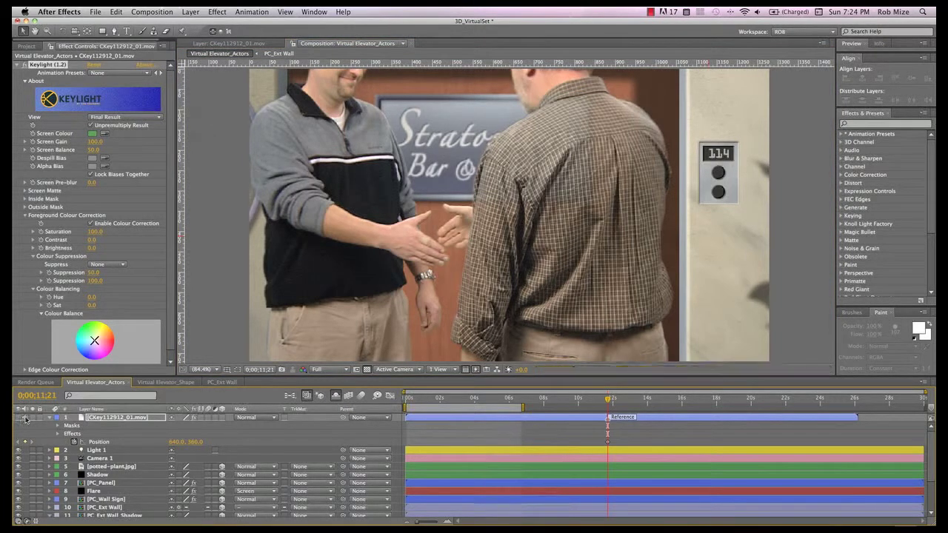
{"action": "left_click", "coordinate": [102, 421]}
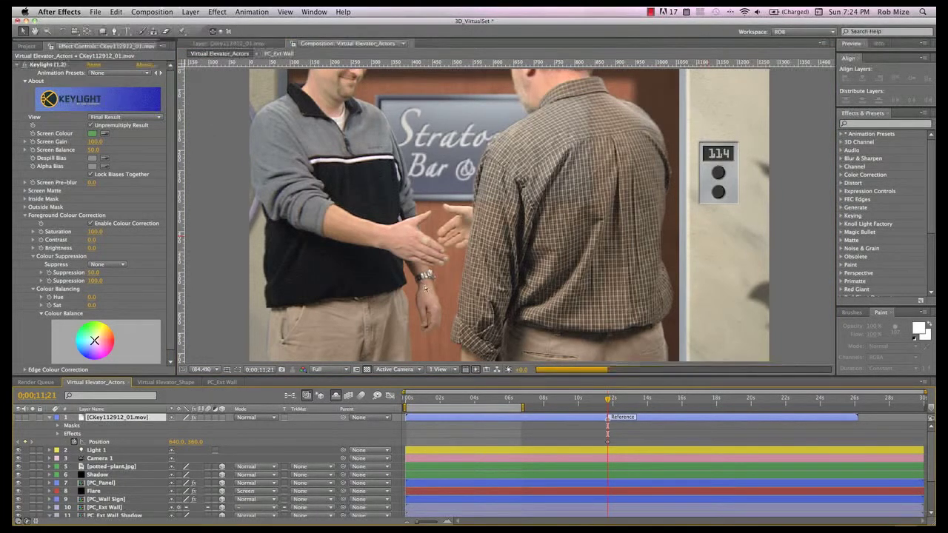
{"action": "key", "text": "c"}
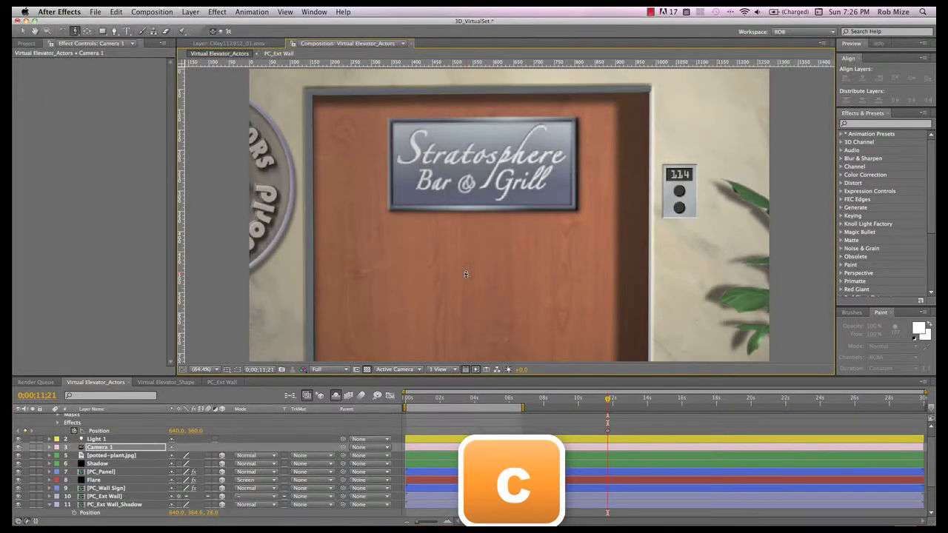
{"action": "left_click_drag", "start_coordinate": [465, 282], "coordinate": [468, 335]}
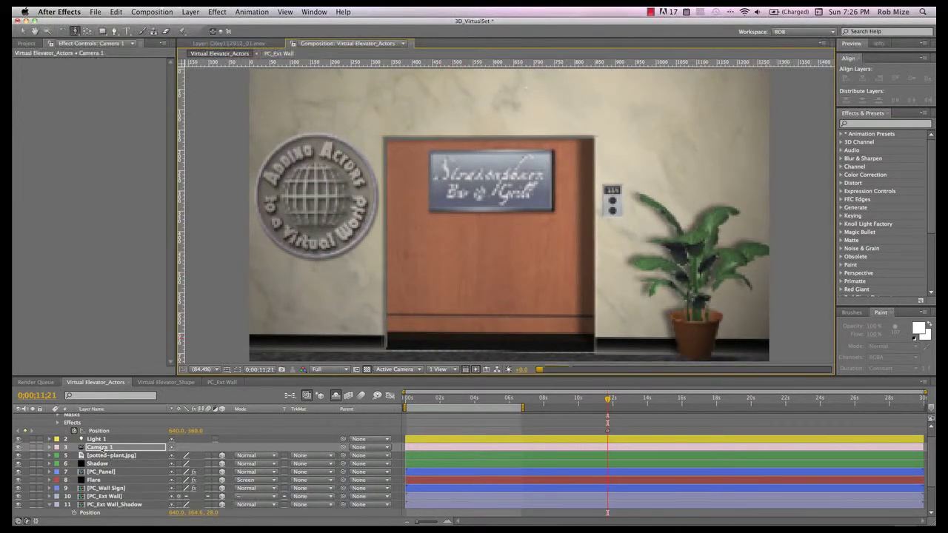
{"action": "scroll", "coordinate": [102, 448], "scroll_direction": "up", "scroll_amount": 1}
{"action": "key", "text": "ctrl+z"}
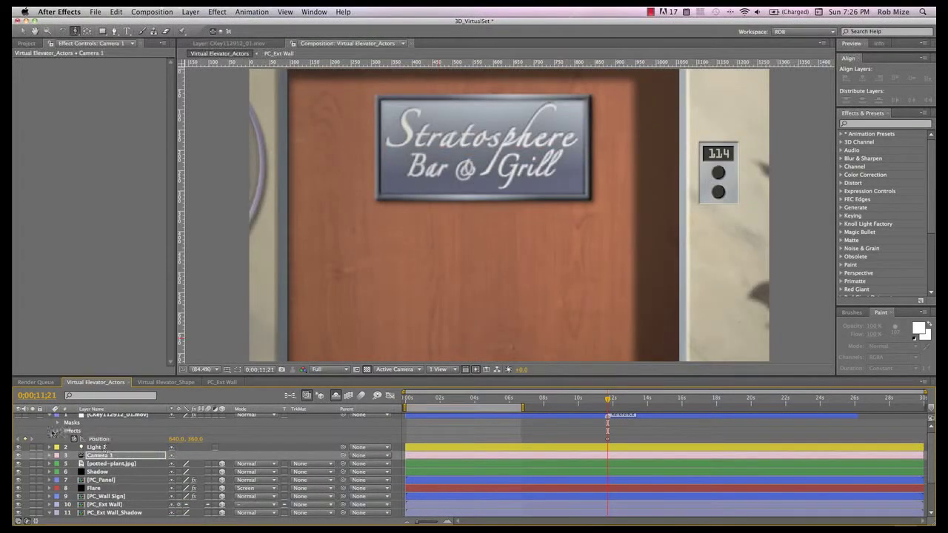
{"action": "scroll", "coordinate": [51, 463], "scroll_direction": "down", "scroll_amount": 1}
- Set a starting Position keyframe on Camera 1
{"action": "left_click", "coordinate": [49, 447]}
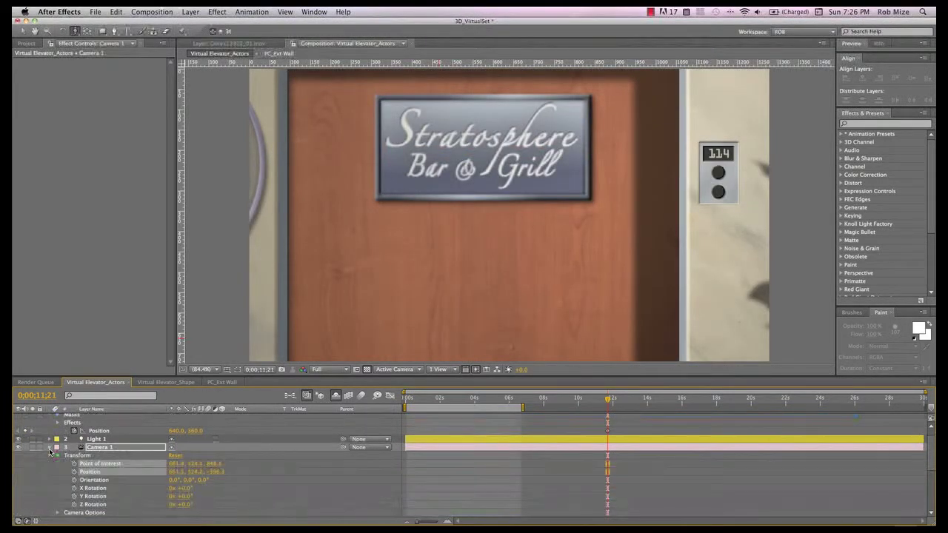
{"action": "left_click", "coordinate": [74, 471]}
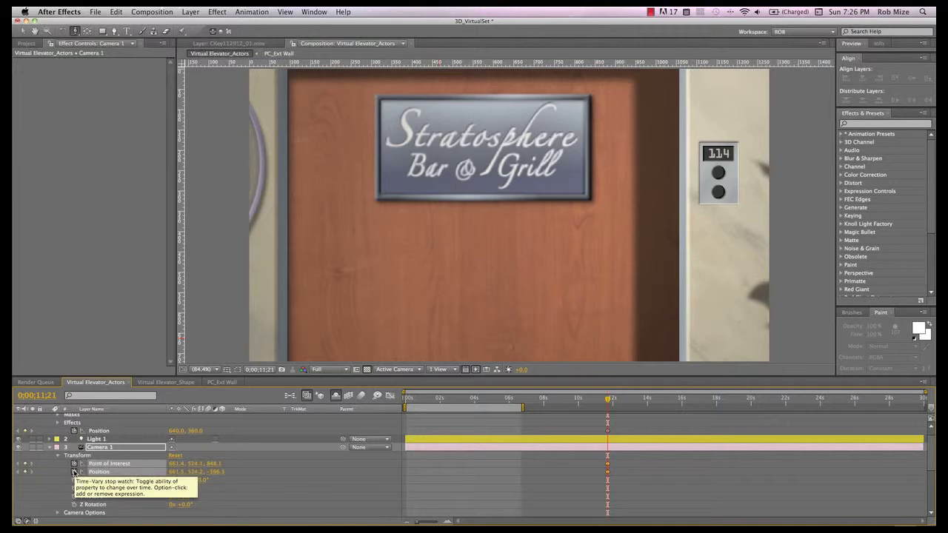
{"action": "scroll", "coordinate": [30, 422], "scroll_direction": "up", "scroll_amount": 1}
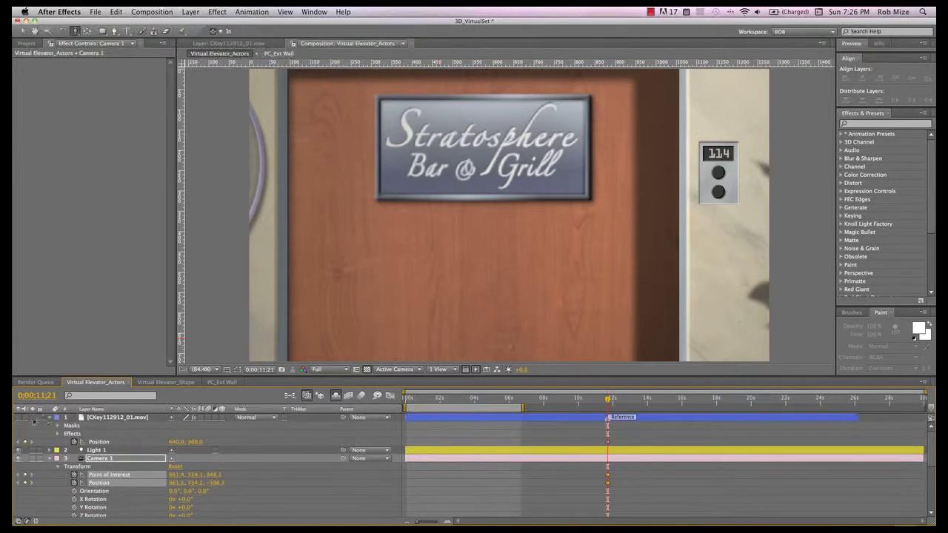
- Show the actors layer again and switch the viewer to Custom View 1
{"action": "left_click", "coordinate": [19, 417]}
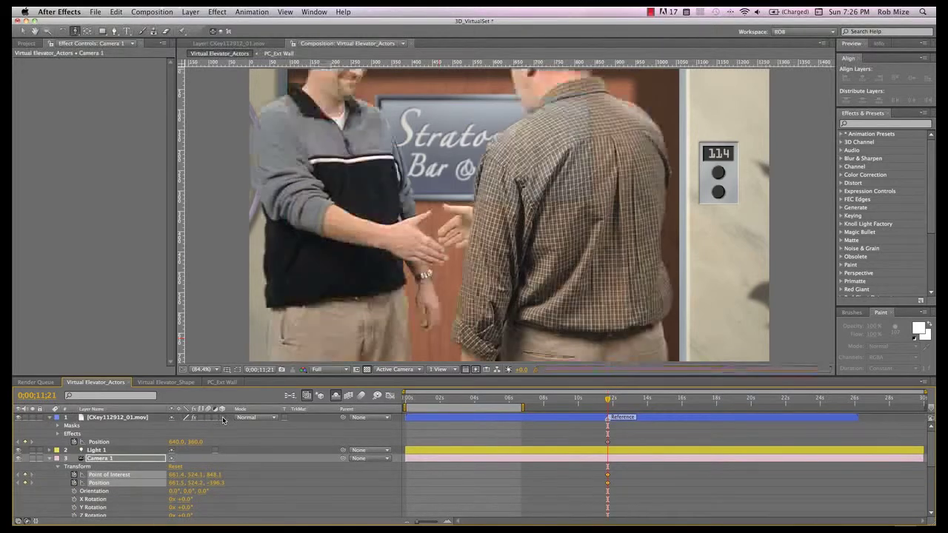
{"action": "left_click", "coordinate": [222, 417]}
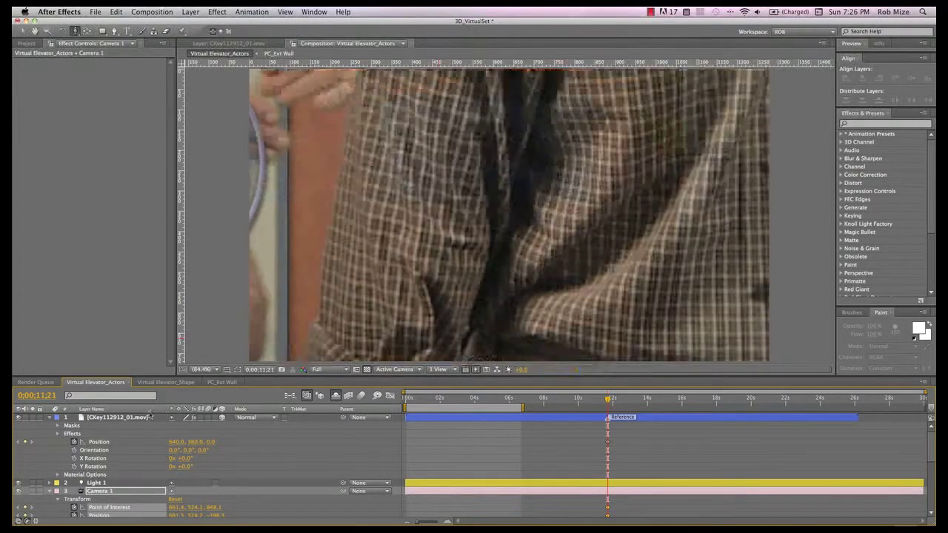
{"action": "left_click", "coordinate": [134, 419]}
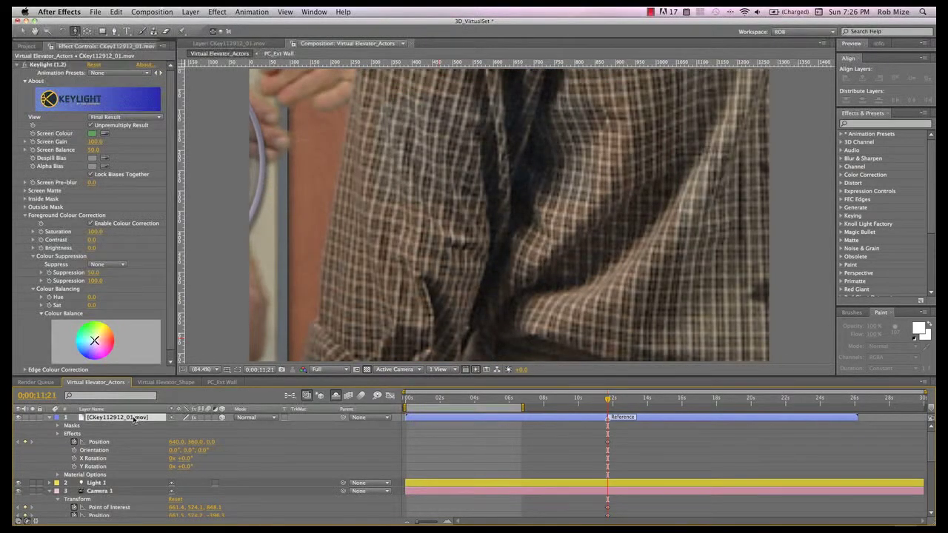
{"action": "key", "text": "ctrl+z"}
{"action": "key", "text": "v"}
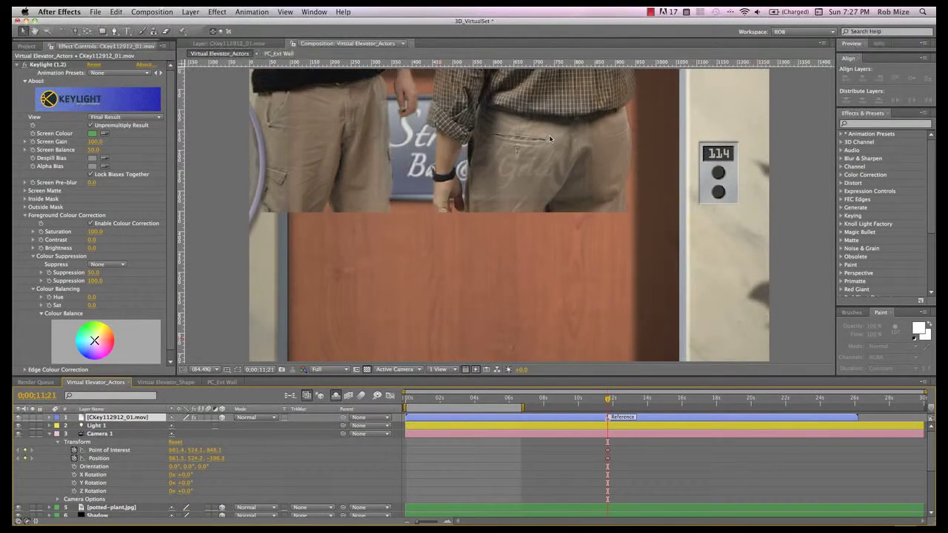
{"action": "left_click_drag", "start_coordinate": [549, 139], "coordinate": [616, 381]}
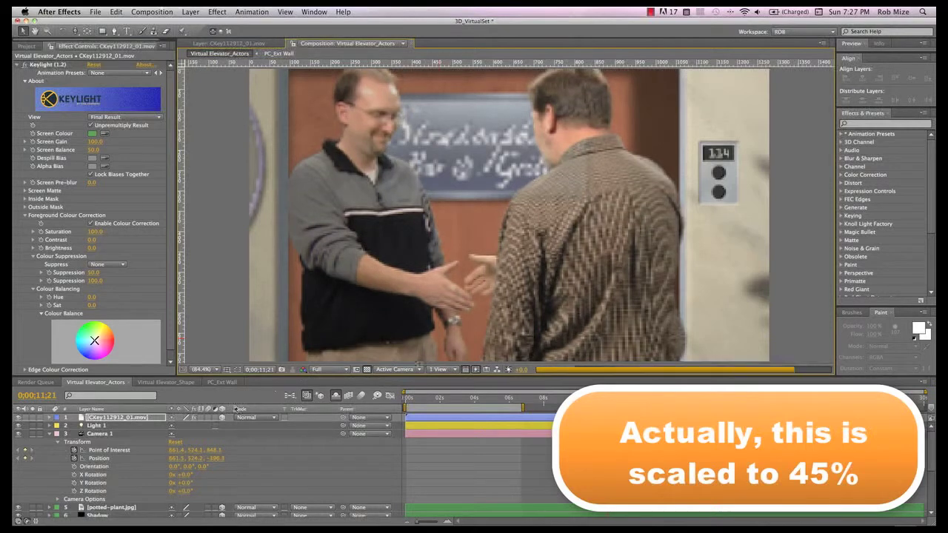
{"action": "left_click", "coordinate": [419, 369]}
{"action": "left_click", "coordinate": [407, 468]}
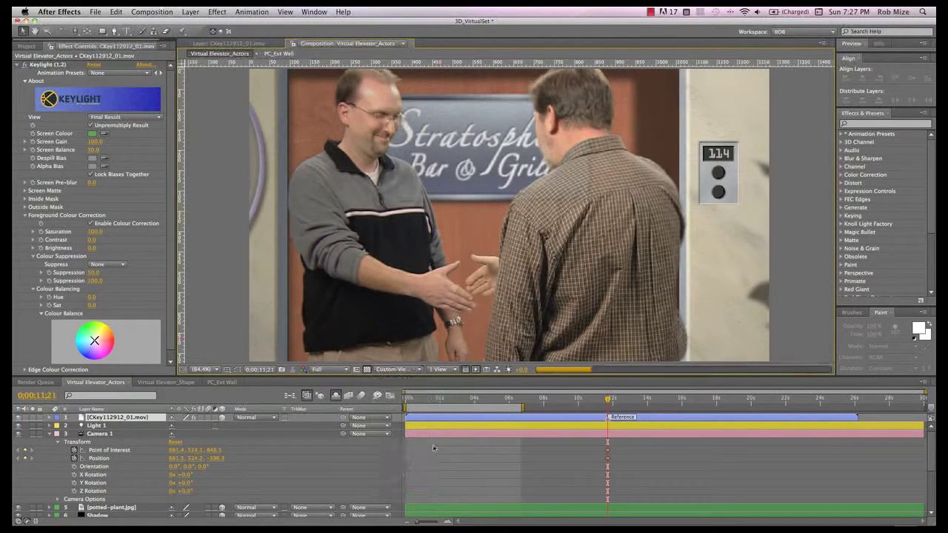
- Set the actors layer's Z position to 45, checking the doorway fit through the active camera
{"action": "key", "text": "p"}
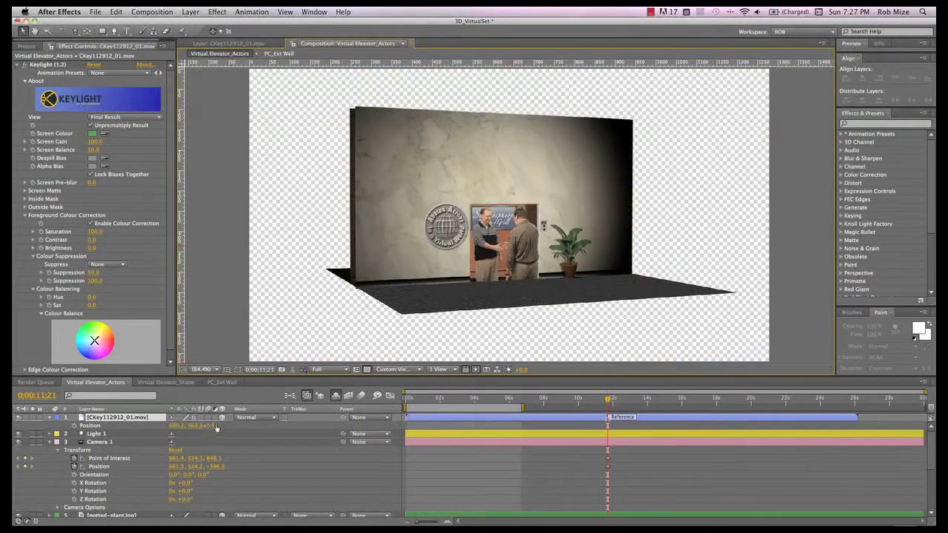
{"action": "left_click_drag", "start_coordinate": [211, 428], "coordinate": [266, 430]}
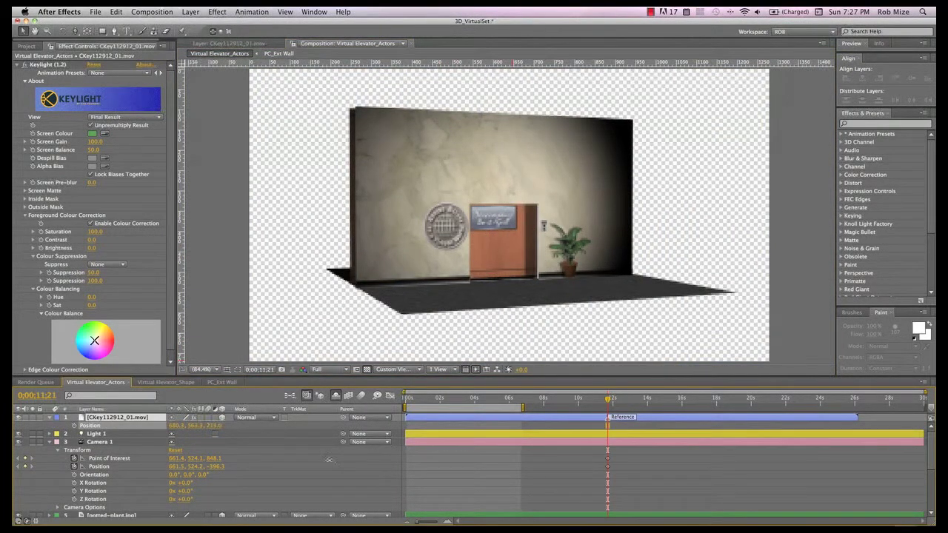
{"action": "left_click_drag", "start_coordinate": [315, 459], "coordinate": [286, 459]}
{"action": "key", "text": "F12"}
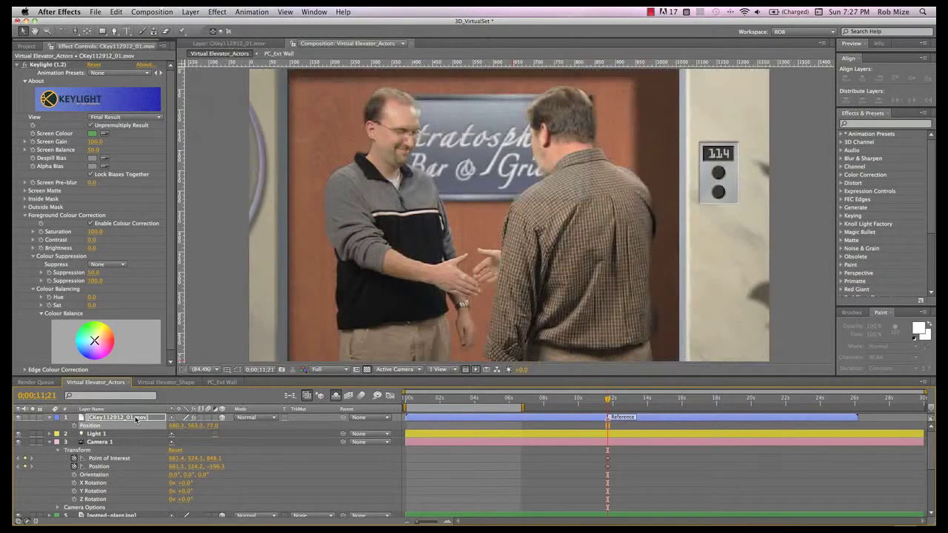
{"action": "left_click", "coordinate": [211, 427]}
{"action": "type", "text": "45"}
{"action": "key", "text": "Return"}
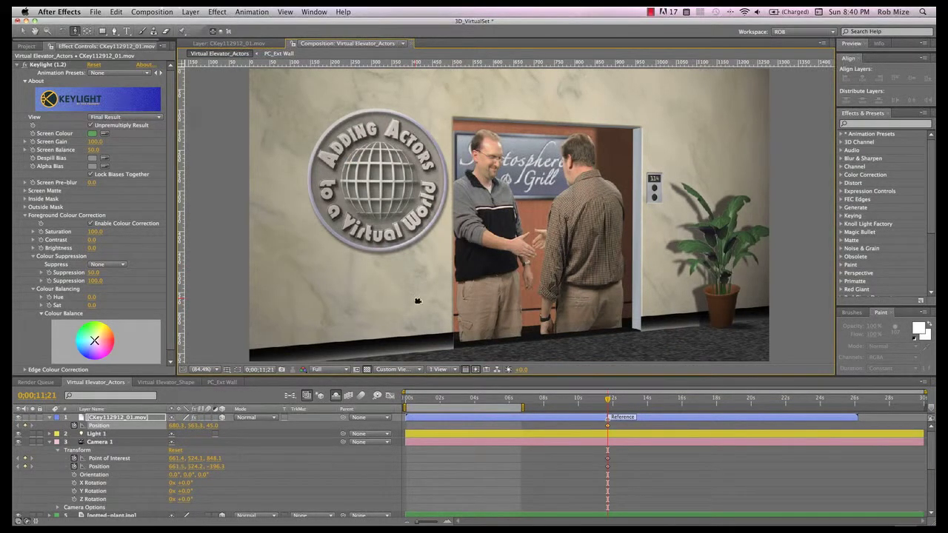
{"action": "key", "text": "Escape"}
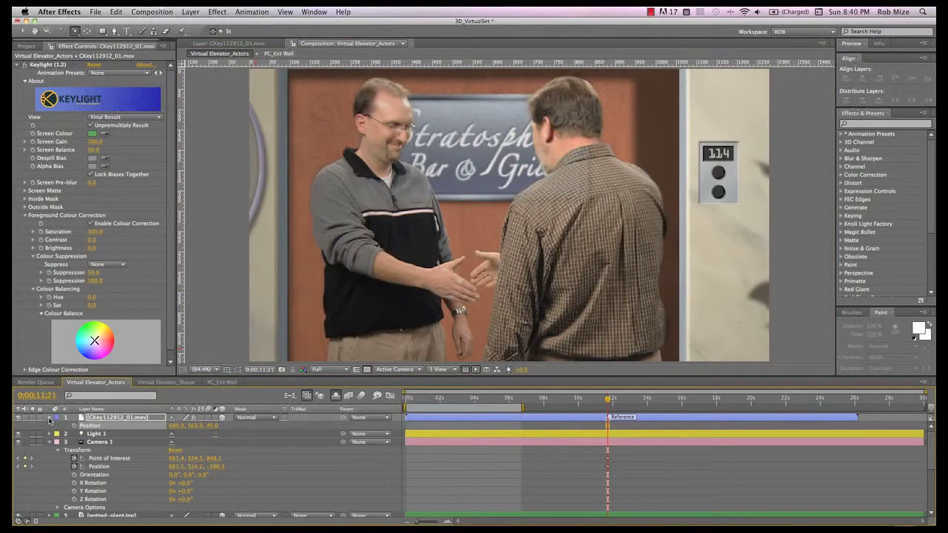
- Keyframe the actors layer's Position at the current time and duplicate the layer
{"action": "left_click", "coordinate": [50, 420]}
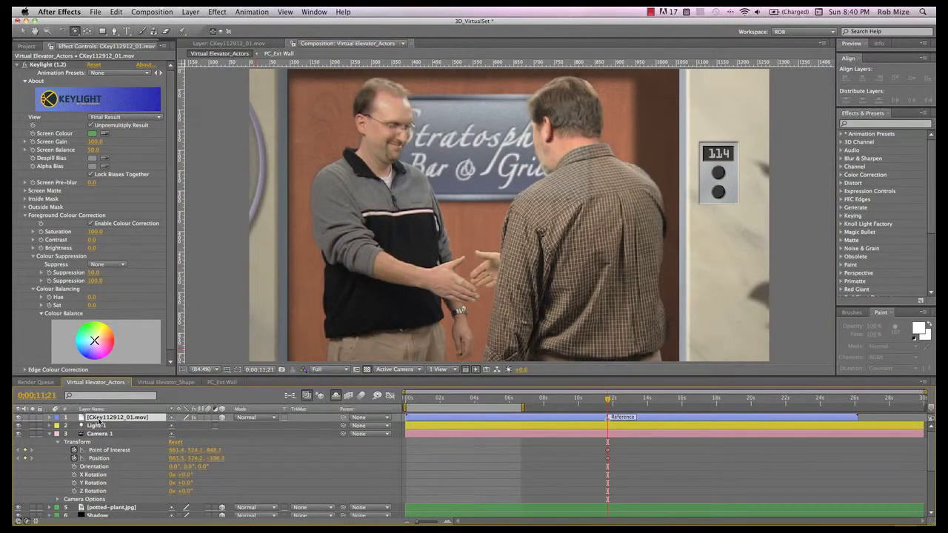
{"action": "key", "text": "p"}
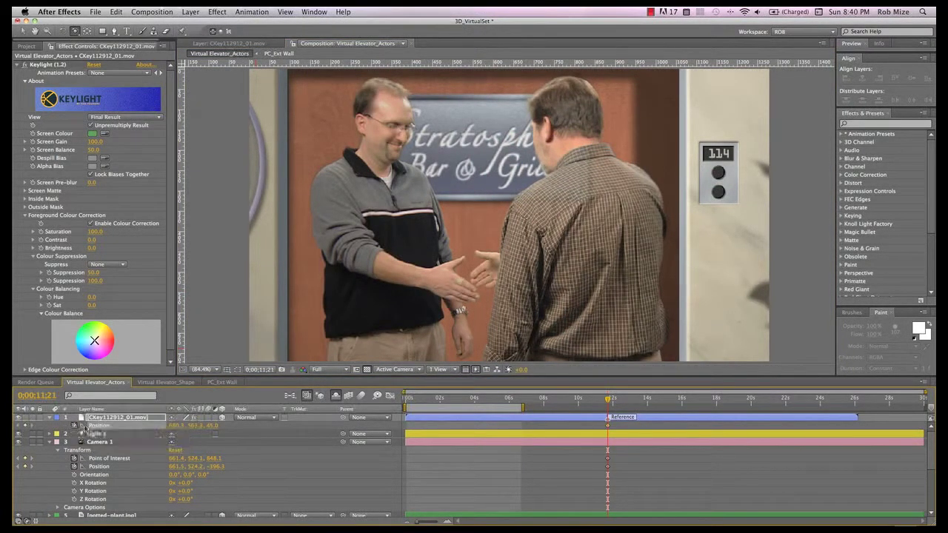
{"action": "left_click", "coordinate": [109, 422]}
{"action": "left_click", "coordinate": [50, 420]}
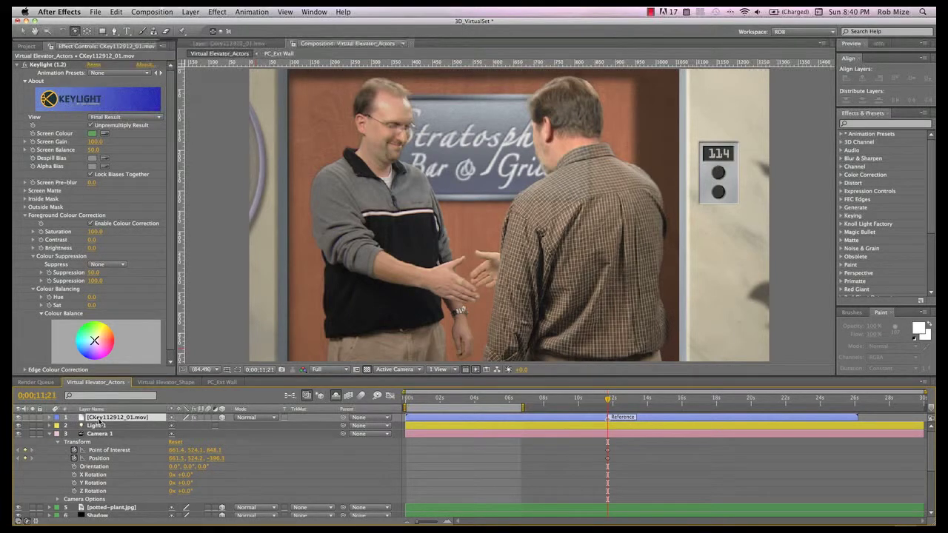
{"action": "key", "text": "p"}
{"action": "left_click", "coordinate": [73, 427]}
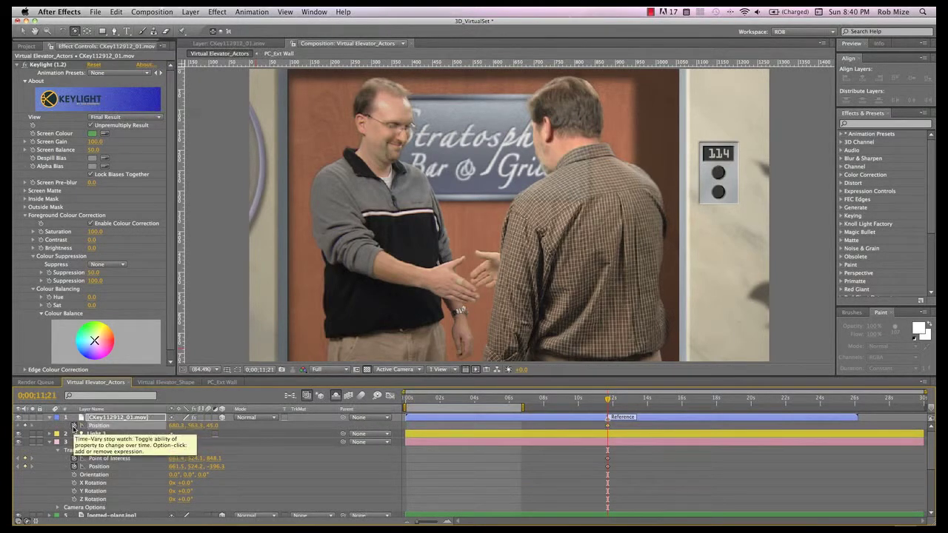
{"action": "left_click", "coordinate": [107, 419]}
{"action": "key", "text": "super+d"}
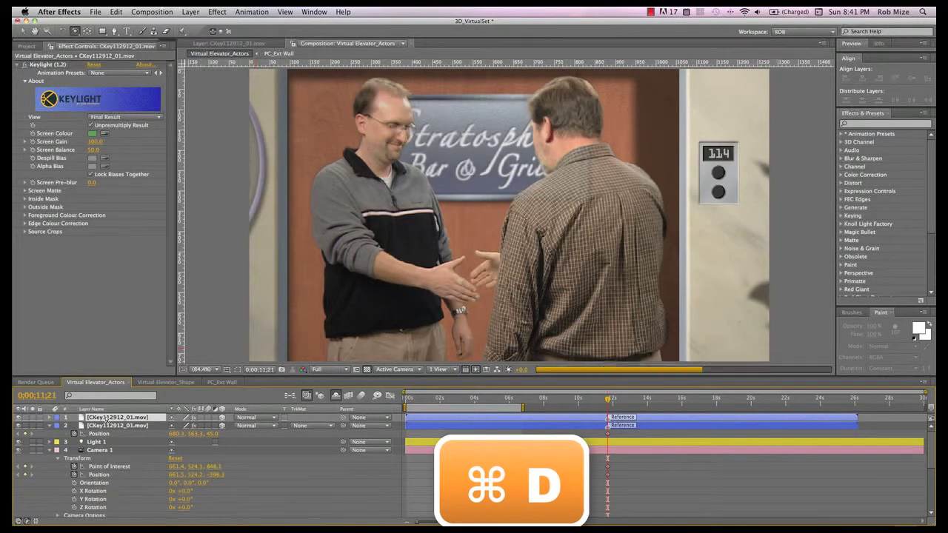
- Rename the two footage copies Rob and Kent
{"action": "key", "text": "Return"}
{"action": "type", "text": "Rob"}
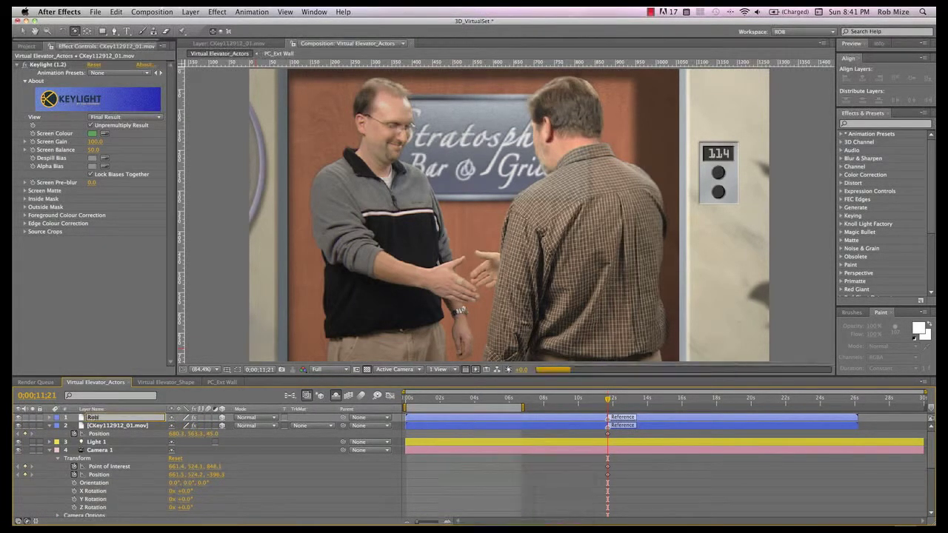
{"action": "left_click", "coordinate": [144, 426]}
{"action": "key", "text": "Return"}
{"action": "key", "text": "Return"}
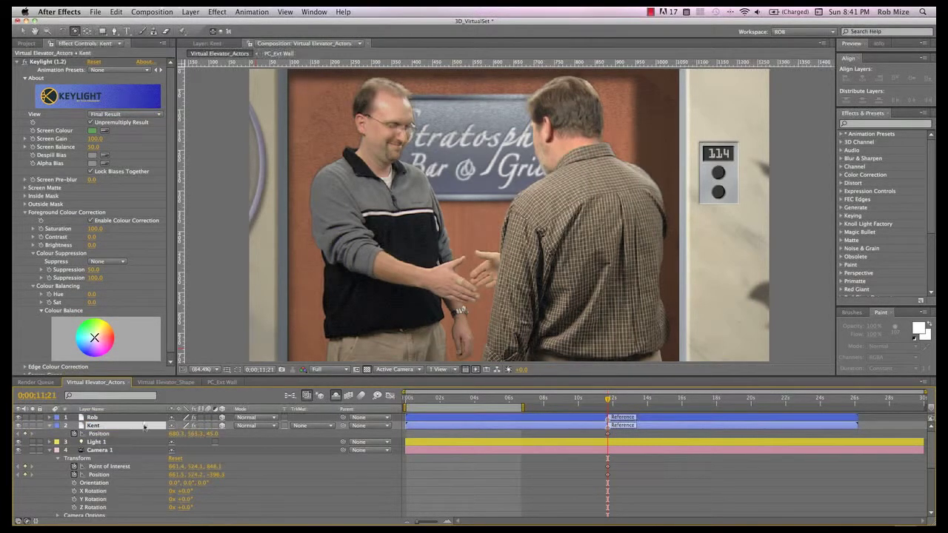
- Trim the top Rob layer to end at 0;00;11;20 and delete its existing mask
{"action": "left_click", "coordinate": [96, 417], "text": "shift"}
{"action": "key", "text": "alt+bracketright"}
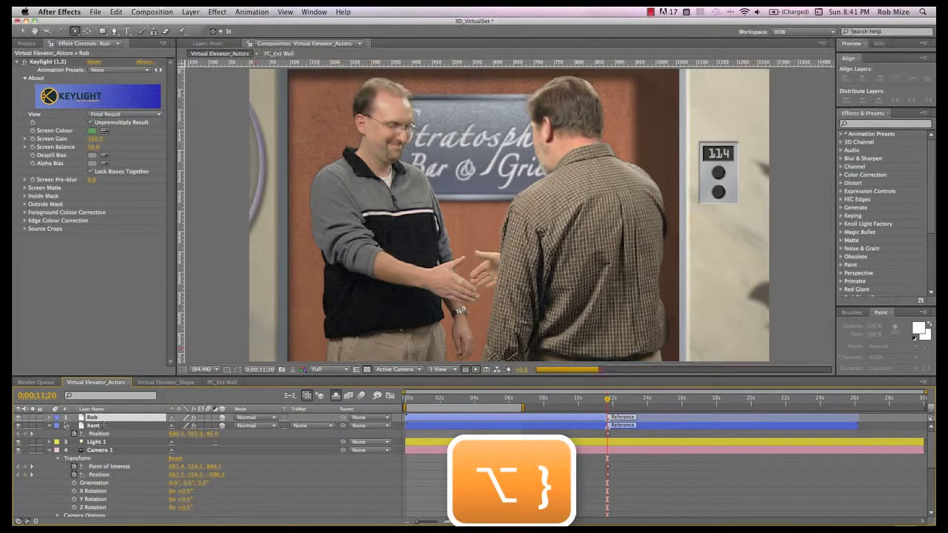
{"action": "key", "text": "m"}
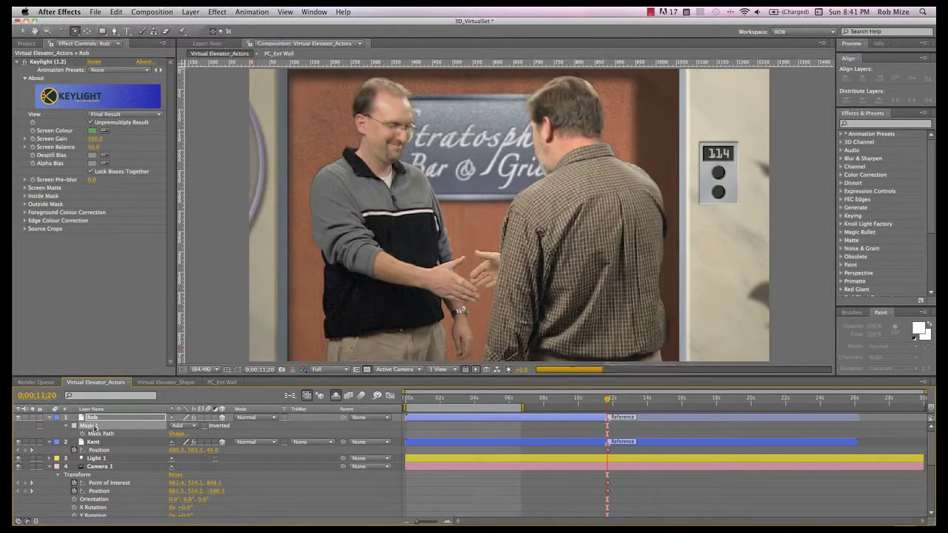
{"action": "key", "text": "m"}
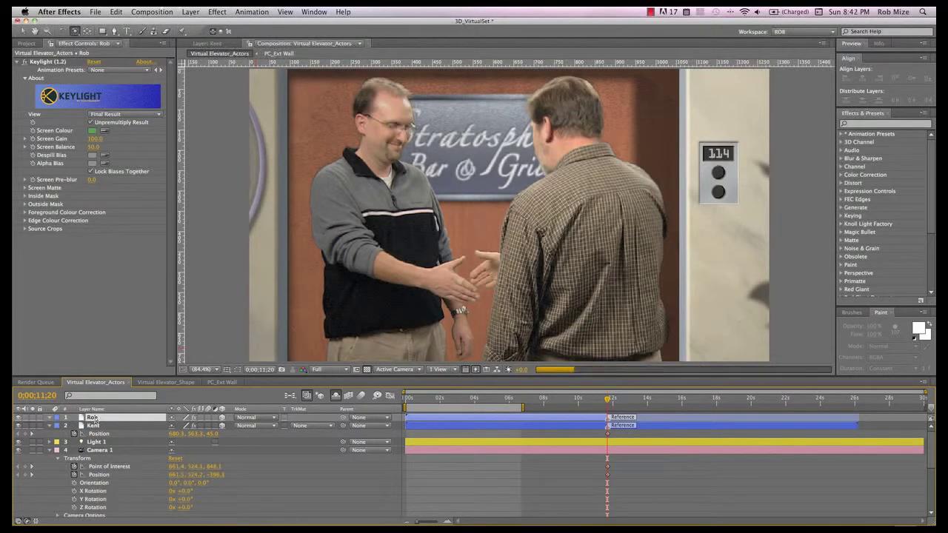
- Open the Rob layer in Masks view and draw Mask 1 around the checked-shirt actor
{"action": "double_click", "coordinate": [94, 419]}
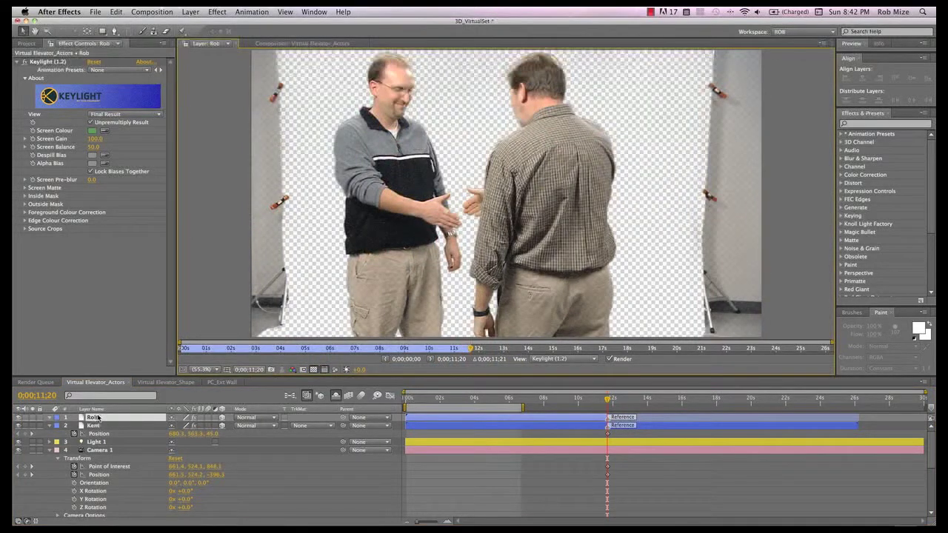
{"action": "left_click", "coordinate": [600, 360]}
{"action": "left_click", "coordinate": [570, 348]}
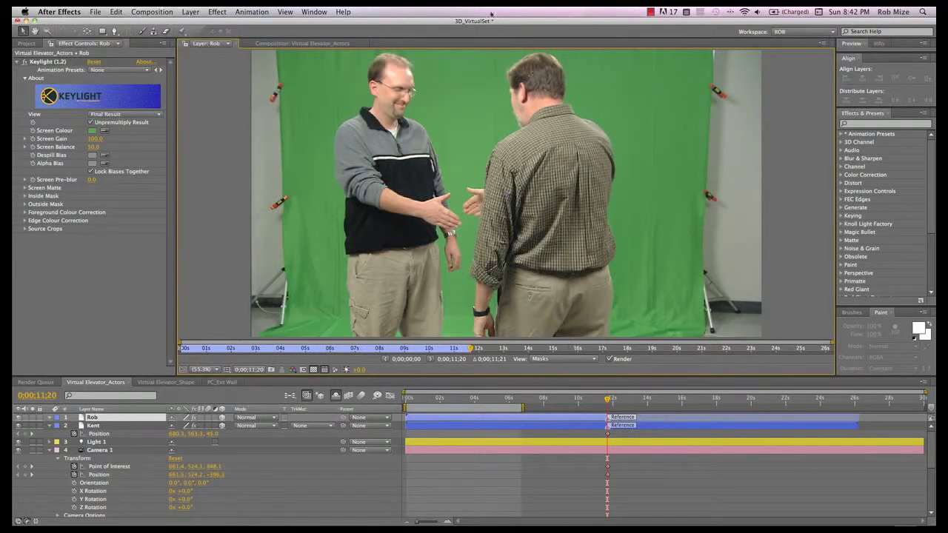
{"action": "left_click", "coordinate": [114, 31]}
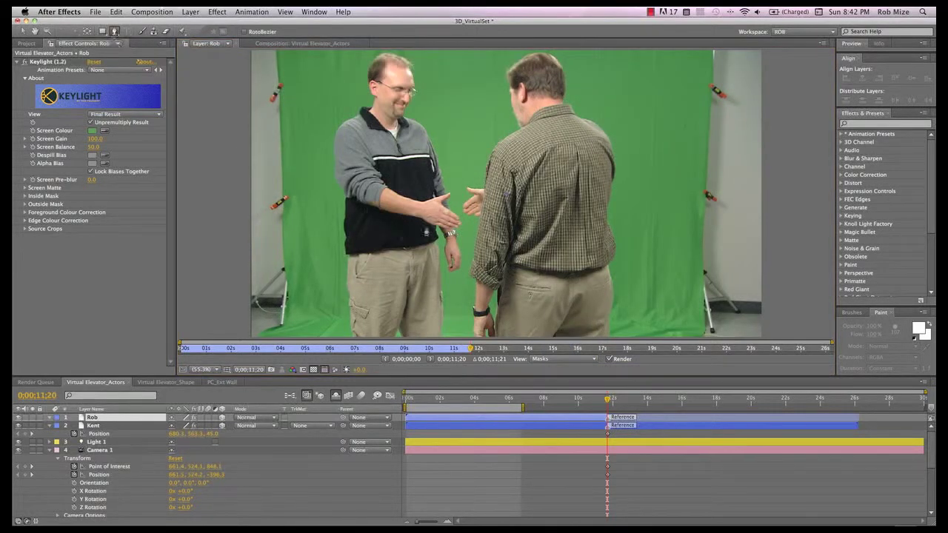
{"action": "left_click", "coordinate": [459, 187]}
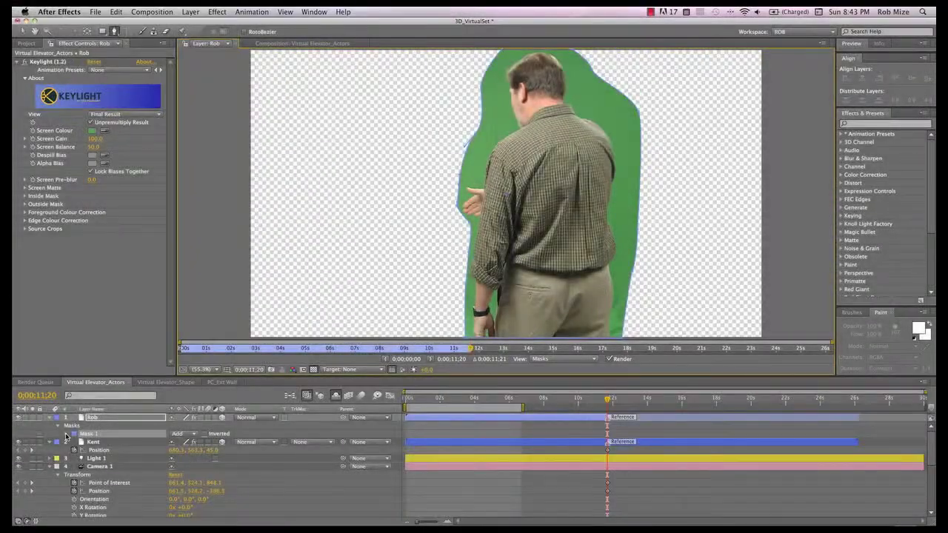
{"action": "left_click", "coordinate": [66, 434]}
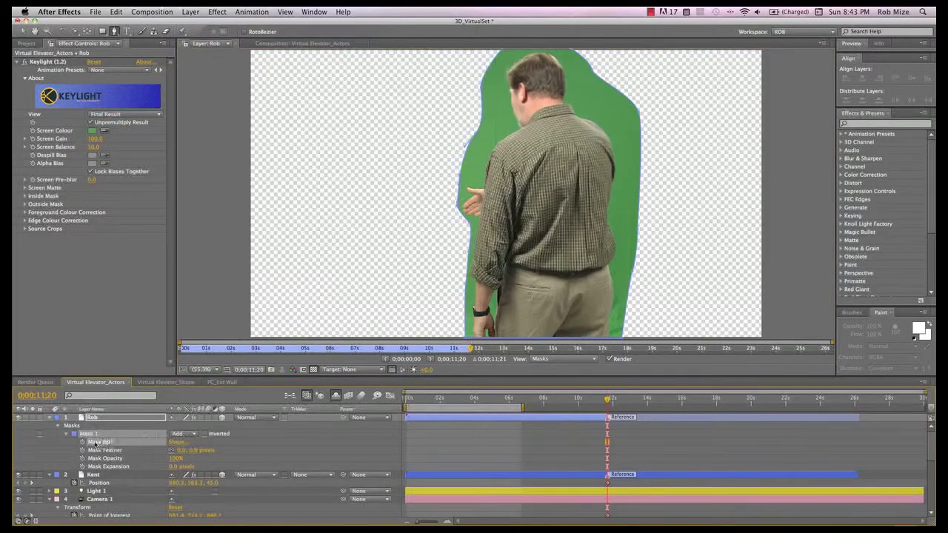
- Keyframe Rob's Mask Path, then at 0;00;11;09 shift it right and reshape its left edge
{"action": "left_click", "coordinate": [83, 442]}
{"action": "left_click_drag", "start_coordinate": [607, 401], "coordinate": [601, 402]}
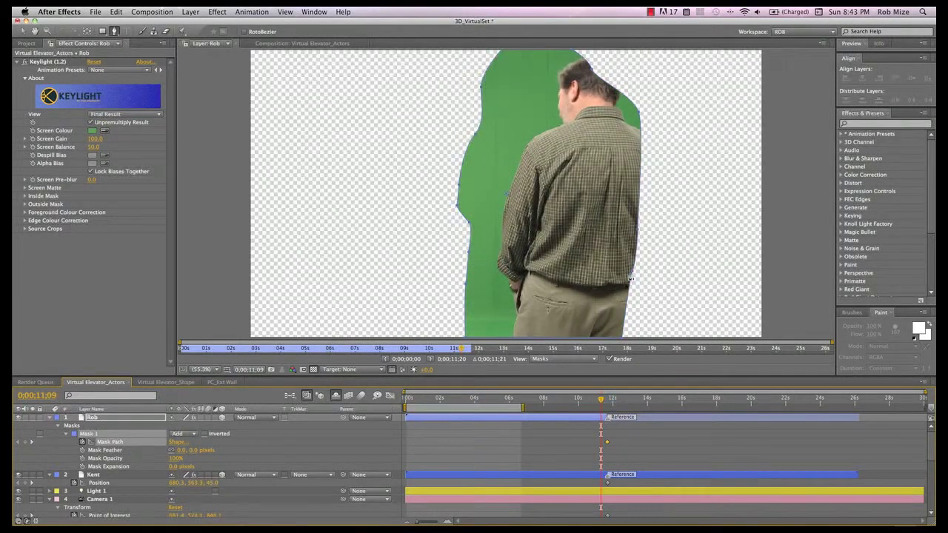
{"action": "key", "text": "ctrl+t"}
{"action": "left_click_drag", "start_coordinate": [586, 239], "coordinate": [614, 240]}
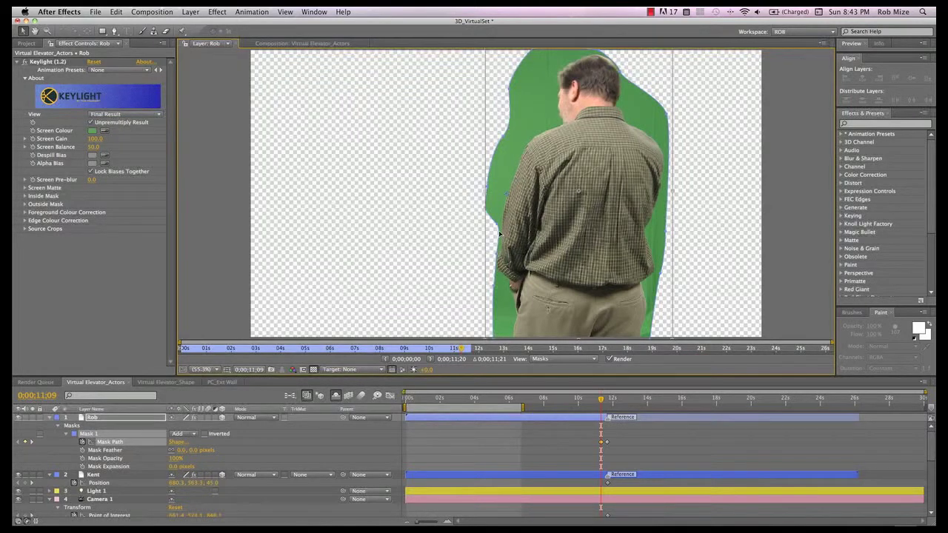
{"action": "key", "text": "Return"}
{"action": "left_click_drag", "start_coordinate": [478, 204], "coordinate": [518, 348]}
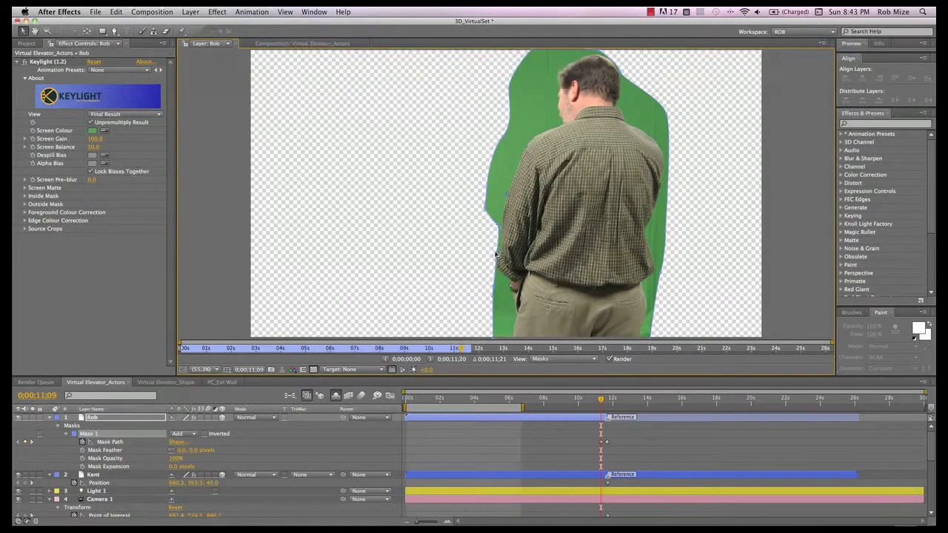
{"action": "left_click_drag", "start_coordinate": [497, 256], "coordinate": [490, 256]}
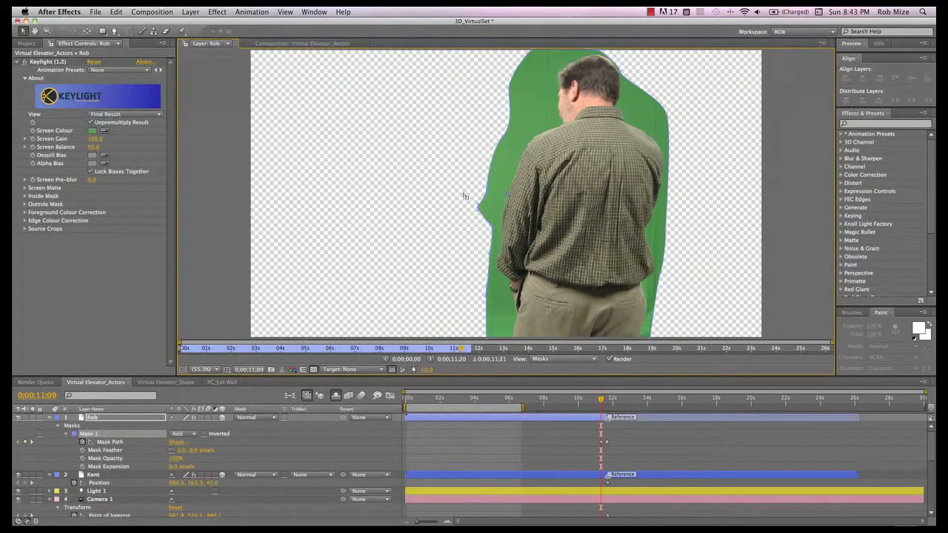
{"action": "left_click_drag", "start_coordinate": [479, 211], "coordinate": [486, 212]}
{"action": "left_click_drag", "start_coordinate": [603, 404], "coordinate": [474, 415]}
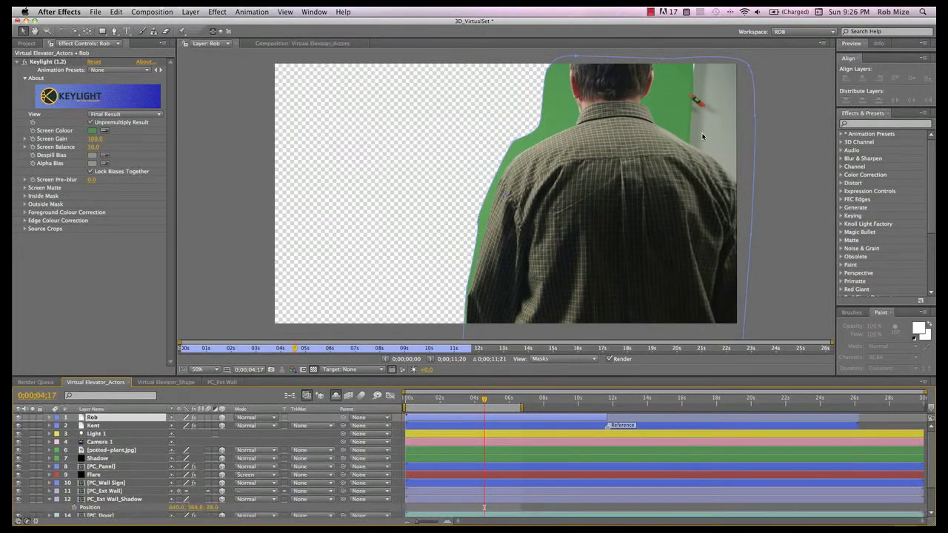
- Open Kent's layer and start Mask Path keyframing one frame before the 0;00;11;20 handshake
{"action": "double_click", "coordinate": [97, 425]}
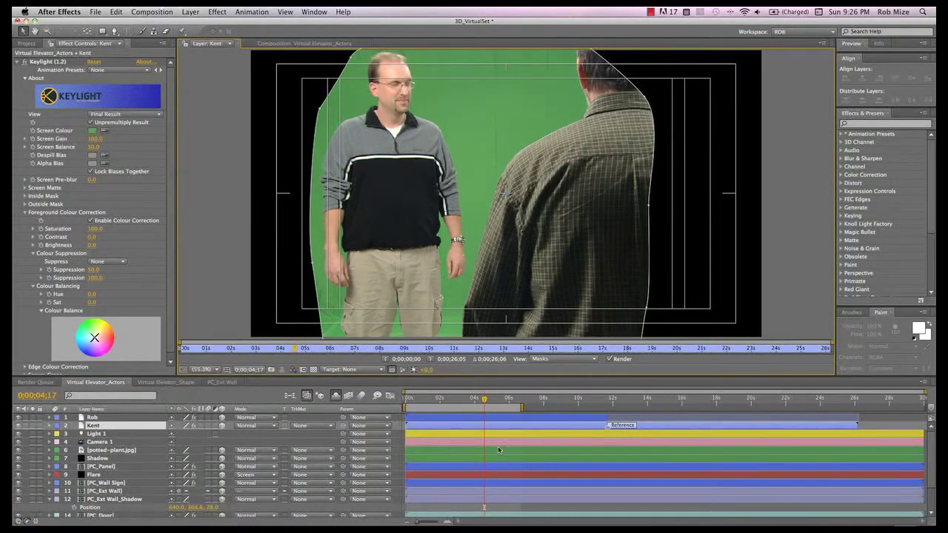
{"action": "left_click", "coordinate": [604, 399]}
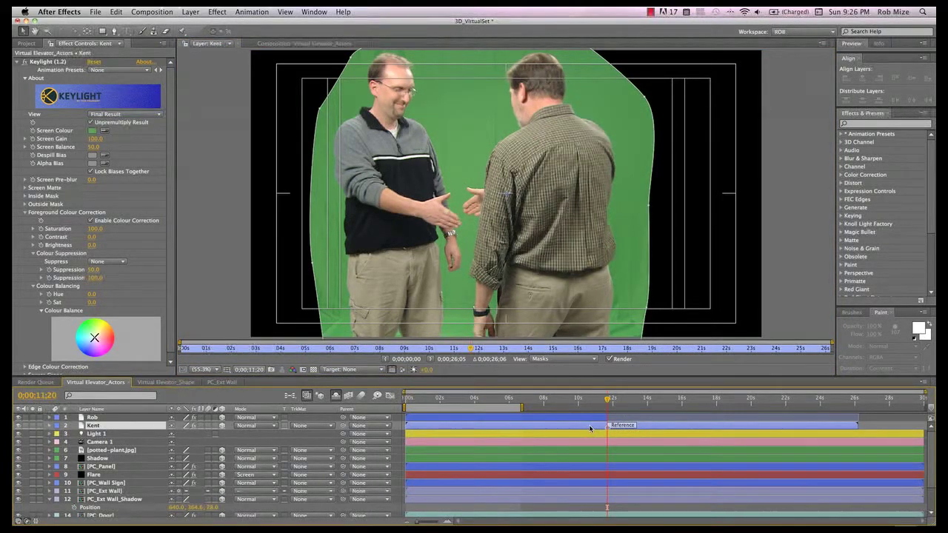
{"action": "key", "text": "m"}
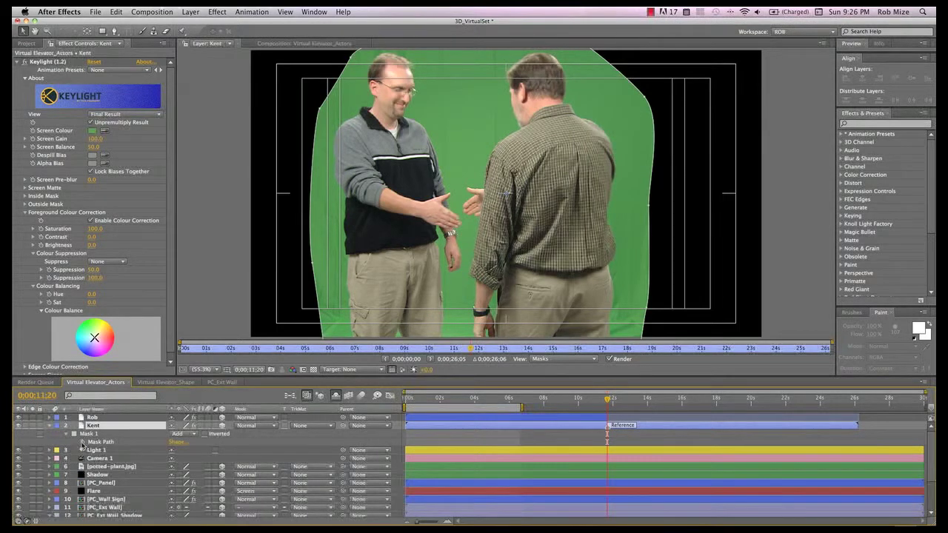
{"action": "left_click", "coordinate": [82, 442]}
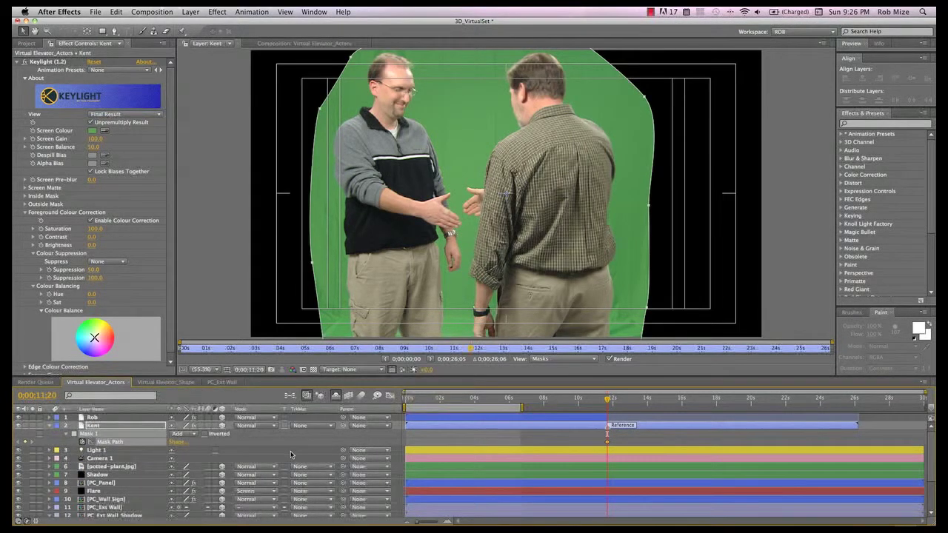
{"action": "key", "text": "Page_Up"}
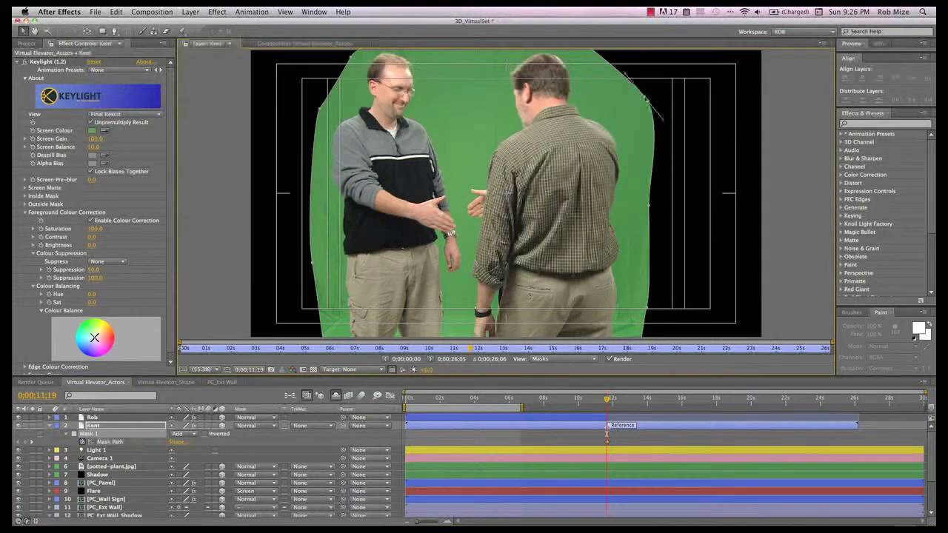
- Pull Kent's mask vertices in around the grey-jacketed actor, excluding the other man, and check earlier frames
{"action": "left_click_drag", "start_coordinate": [649, 98], "coordinate": [461, 106]}
{"action": "left_click_drag", "start_coordinate": [652, 209], "coordinate": [459, 211]}
{"action": "left_click_drag", "start_coordinate": [642, 311], "coordinate": [462, 333]}
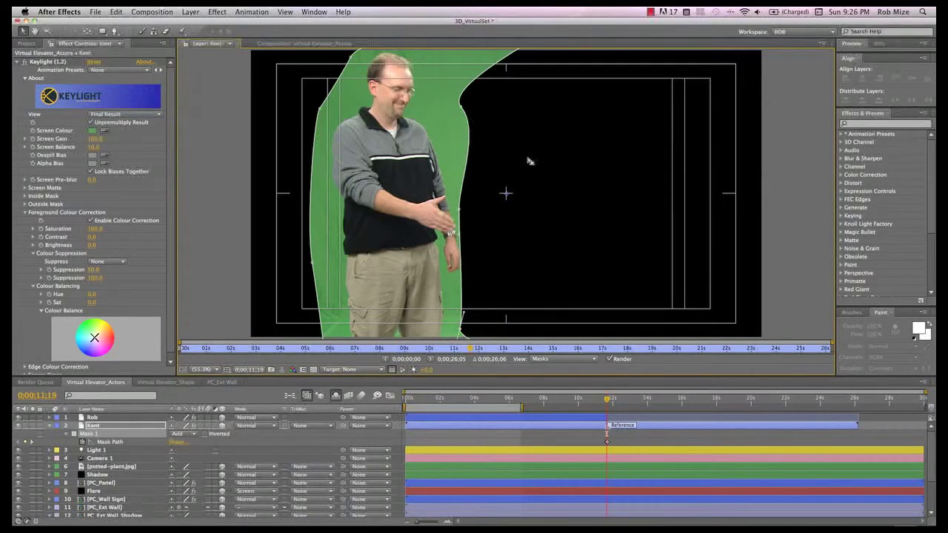
{"action": "key", "text": "comma"}
{"action": "key", "text": "comma"}
{"action": "key", "text": "comma"}
{"action": "left_click_drag", "start_coordinate": [526, 117], "coordinate": [478, 128]}
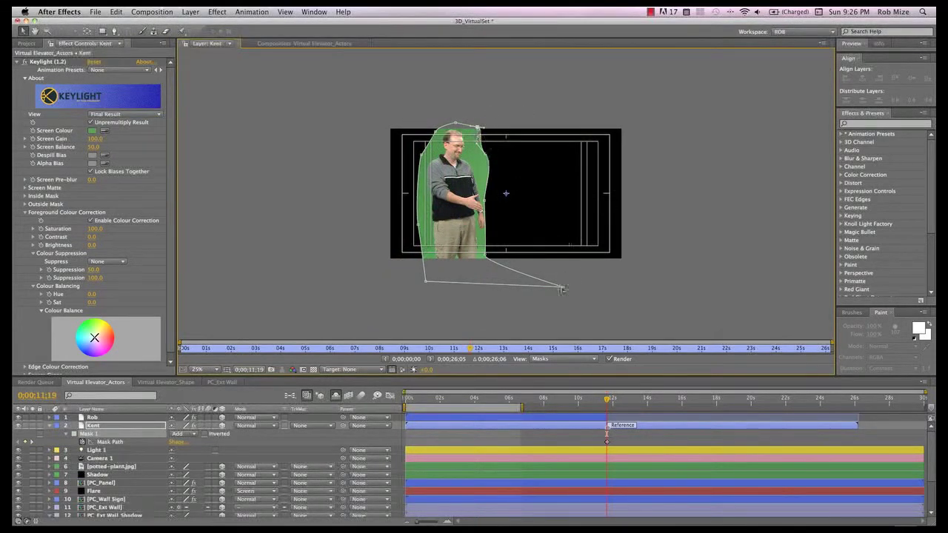
{"action": "left_click_drag", "start_coordinate": [562, 289], "coordinate": [492, 280]}
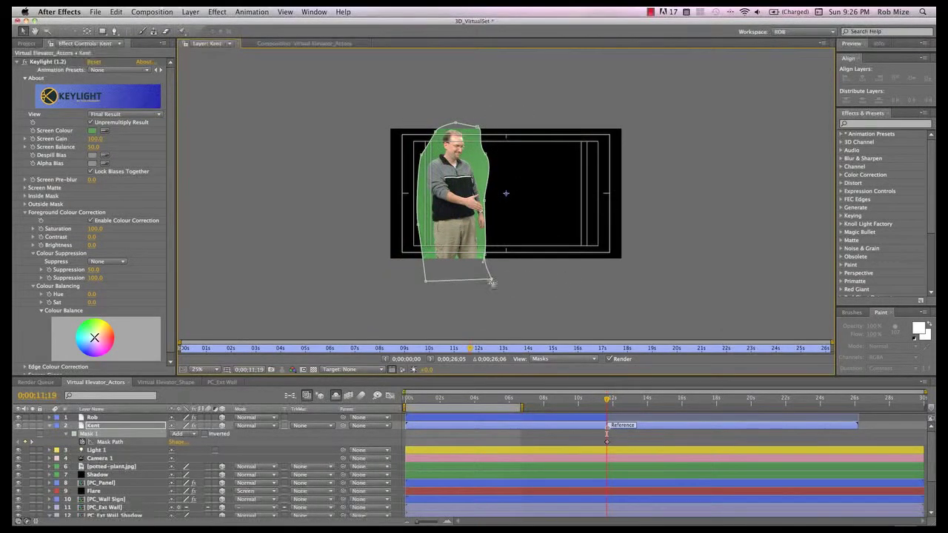
{"action": "left_click_drag", "start_coordinate": [607, 401], "coordinate": [573, 401]}
{"action": "left_click_drag", "start_coordinate": [385, 137], "coordinate": [415, 285]}
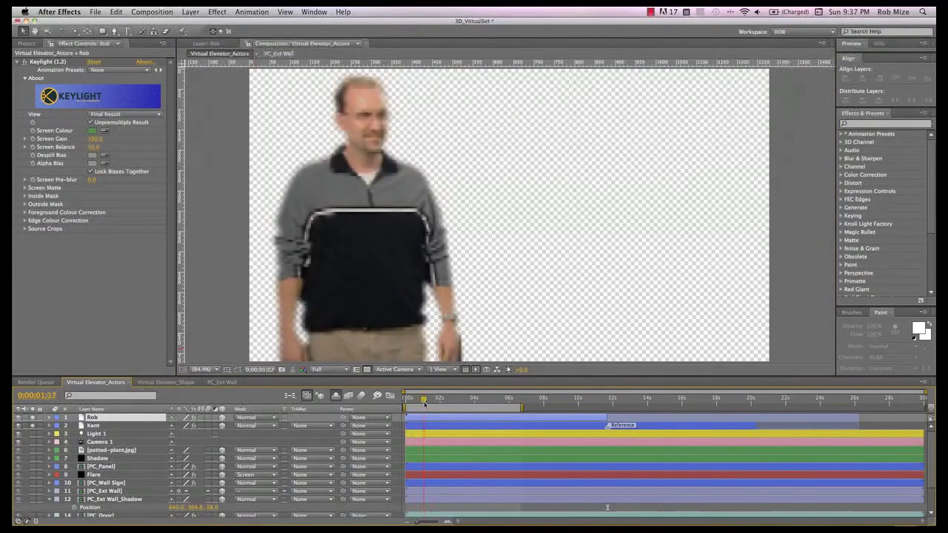
{"action": "left_click_drag", "start_coordinate": [424, 403], "coordinate": [617, 406]}
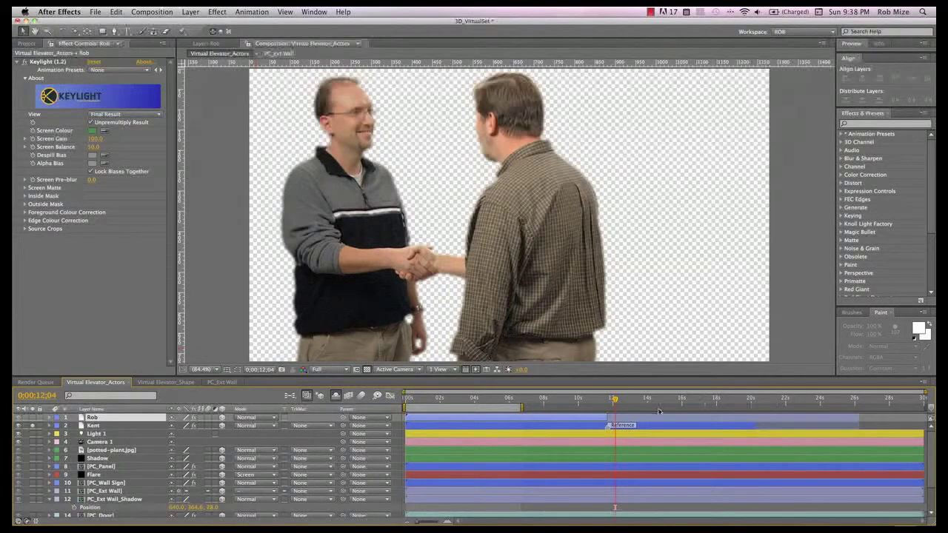
- Scrub the frames before the handshake to check the actors' overlap, then select the Kent layer
{"action": "left_click_drag", "start_coordinate": [613, 403], "coordinate": [591, 405]}
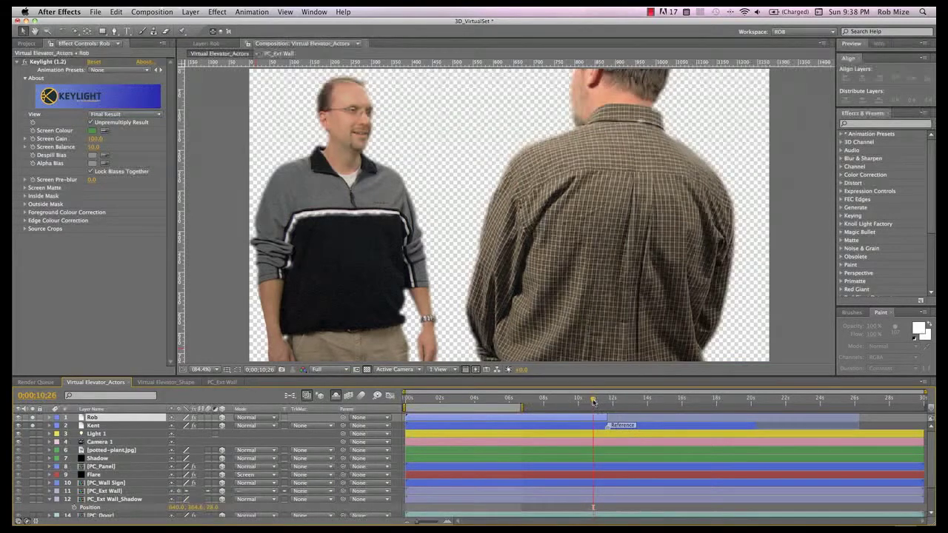
{"action": "left_click_drag", "start_coordinate": [593, 400], "coordinate": [594, 401]}
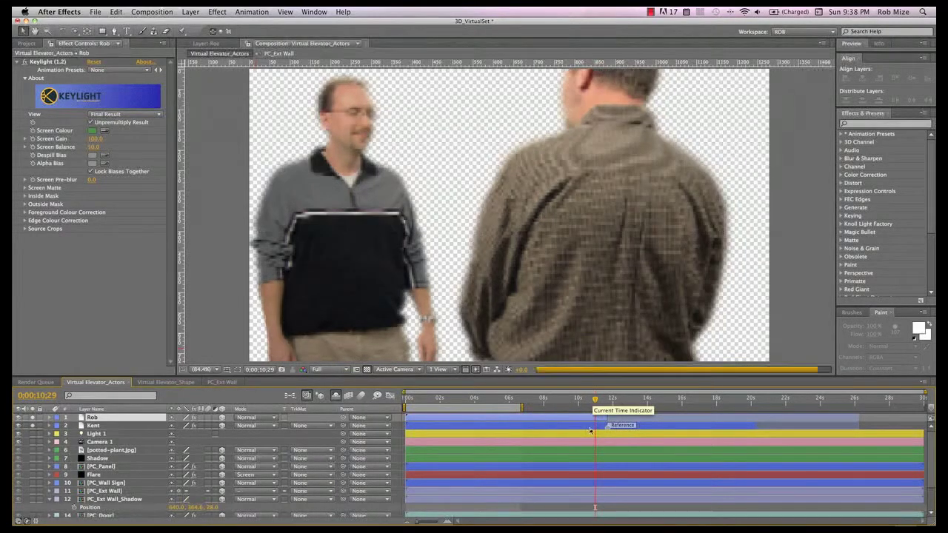
{"action": "left_click", "coordinate": [590, 427]}
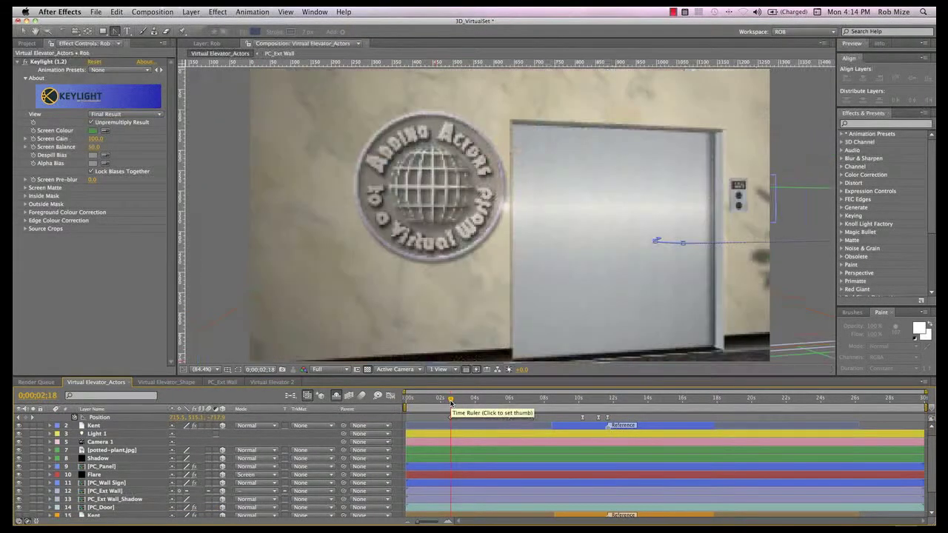
- Scrub through Rob's walk toward the handshake to check how he passes the elevator wall
{"action": "left_click_drag", "start_coordinate": [450, 401], "coordinate": [653, 403]}
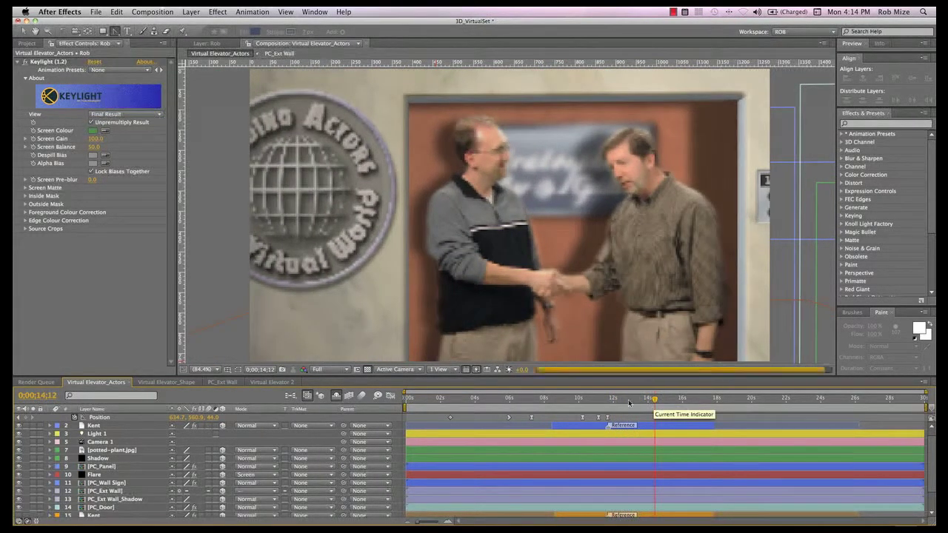
{"action": "left_click", "coordinate": [581, 399]}
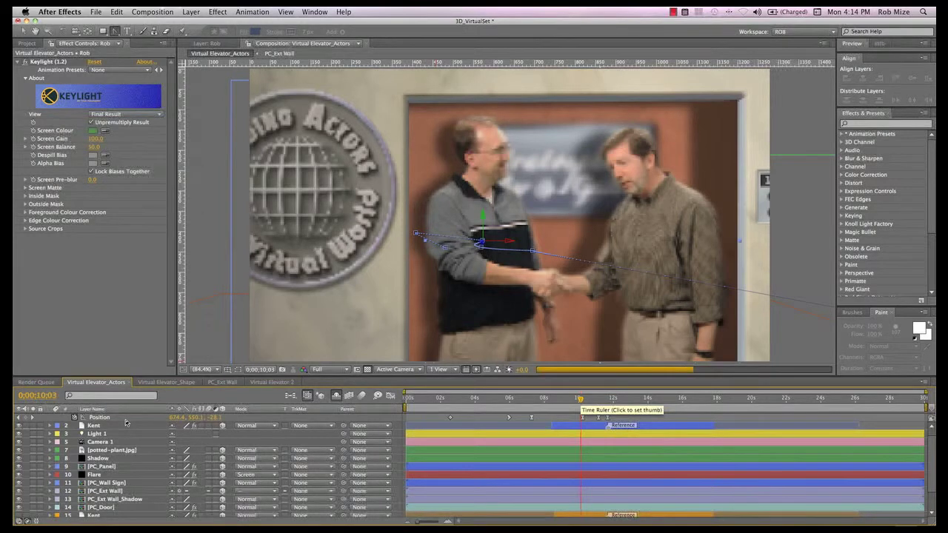
{"action": "scroll", "coordinate": [126, 422], "scroll_direction": "up", "scroll_amount": 1}
{"action": "double_click", "coordinate": [125, 420]}
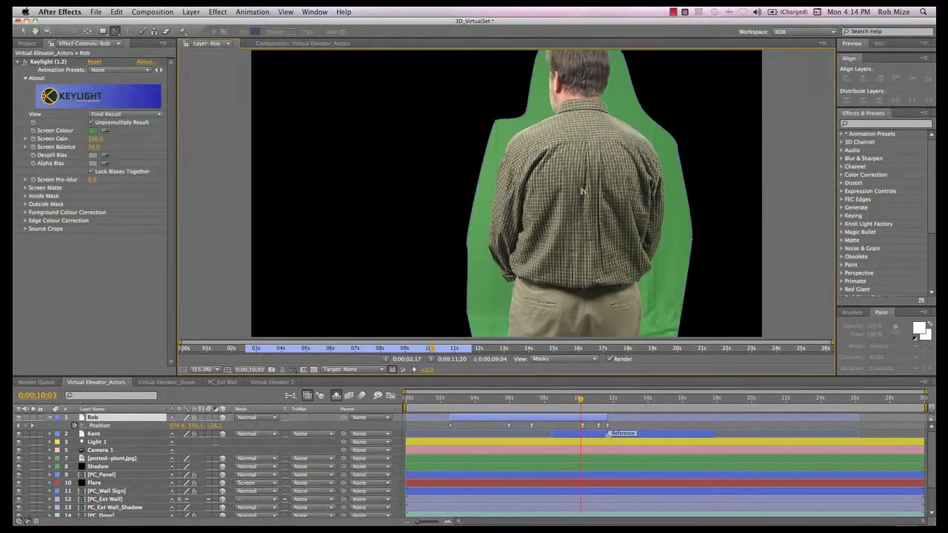
{"action": "key", "text": "backslash"}
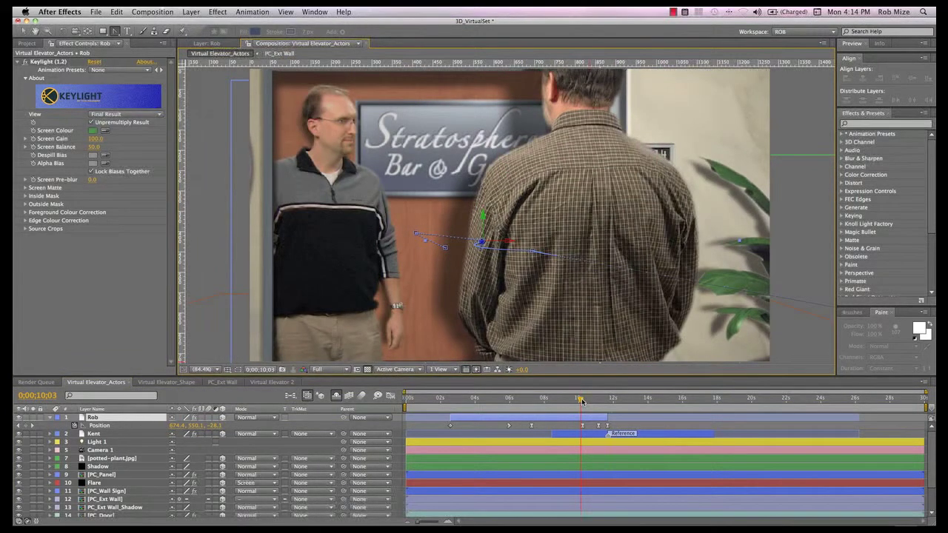
{"action": "left_click", "coordinate": [581, 401]}
{"action": "left_click_drag", "start_coordinate": [582, 400], "coordinate": [601, 404]}
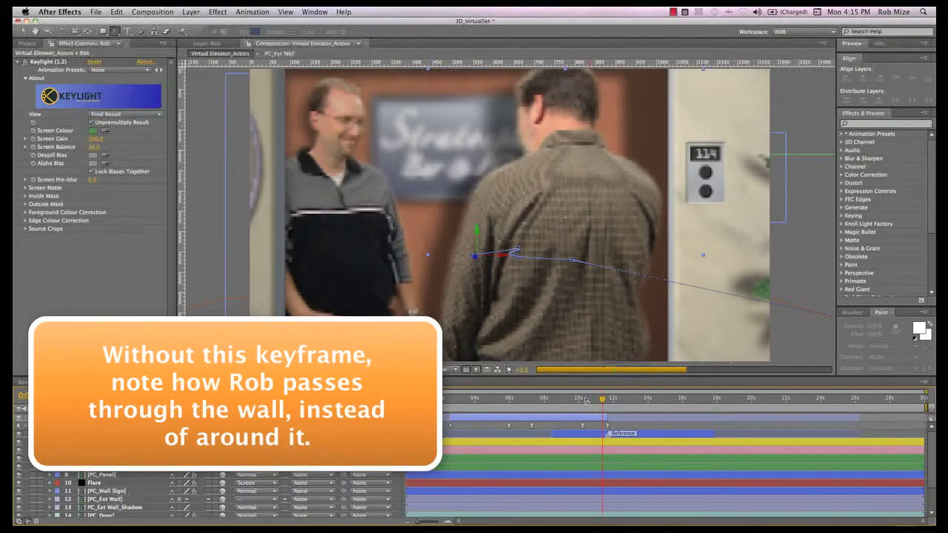
{"action": "mouse_move", "coordinate": [585, 400]}
{"action": "left_mouse_down"}
{"action": "mouse_move", "coordinate": [610, 405]}
{"action": "mouse_move", "coordinate": [583, 406]}
{"action": "mouse_move", "coordinate": [606, 405]}
{"action": "mouse_move", "coordinate": [594, 407]}
{"action": "left_mouse_up"}
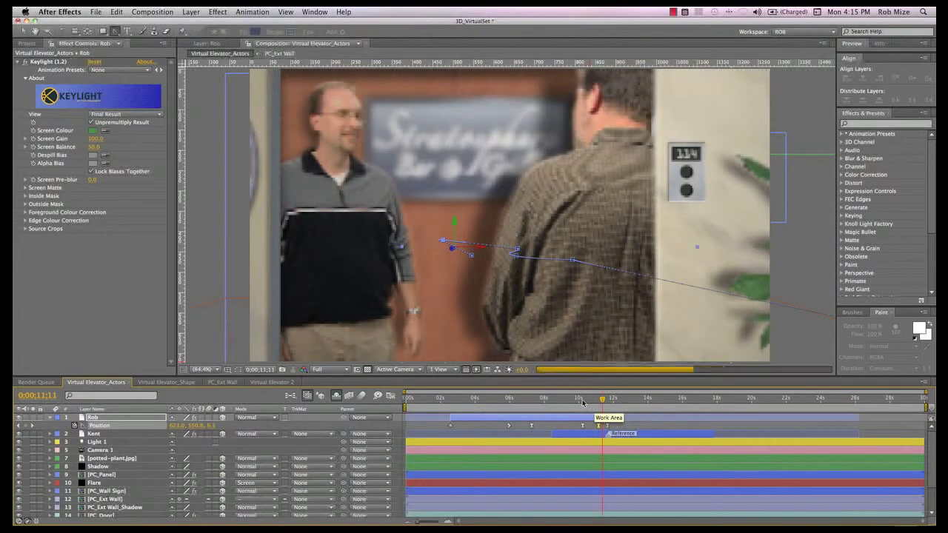
{"action": "left_click_drag", "start_coordinate": [583, 402], "coordinate": [527, 405]}
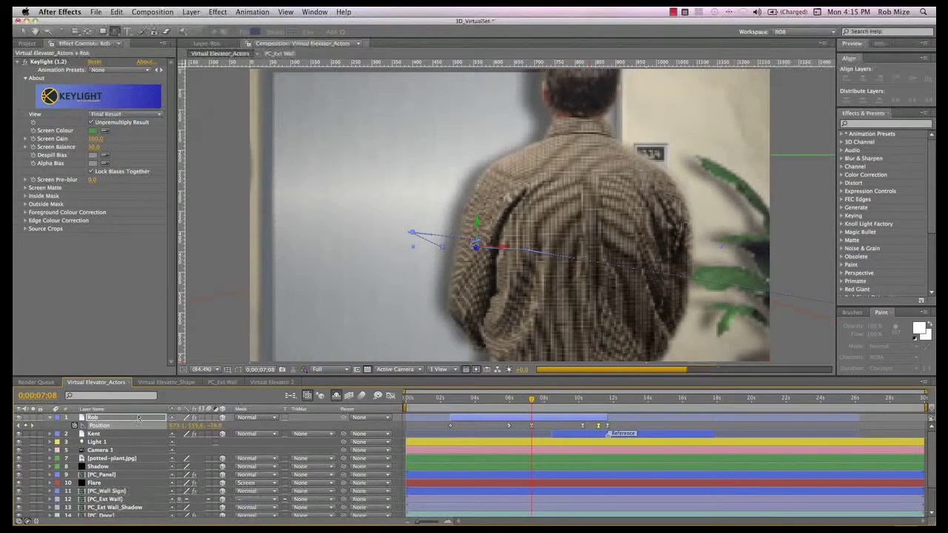
- In Custom View 1, drag the Bezier handle to curve Rob's path around the wall at 0;00;07;08
{"action": "left_click", "coordinate": [413, 369]}
{"action": "left_click", "coordinate": [415, 371]}
{"action": "left_click", "coordinate": [415, 371]}
{"action": "left_click", "coordinate": [415, 479]}
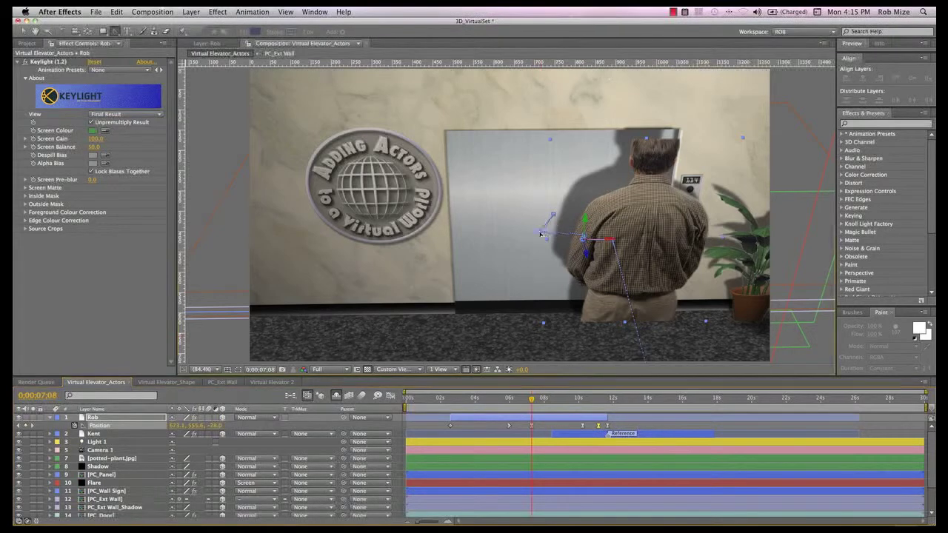
{"action": "left_click_drag", "start_coordinate": [545, 231], "coordinate": [510, 245]}
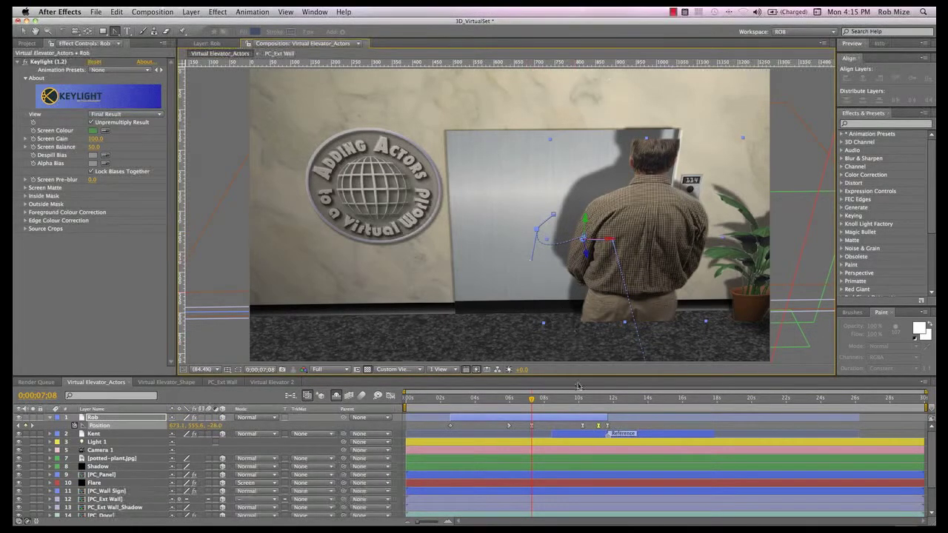
{"action": "left_click_drag", "start_coordinate": [589, 400], "coordinate": [605, 400]}
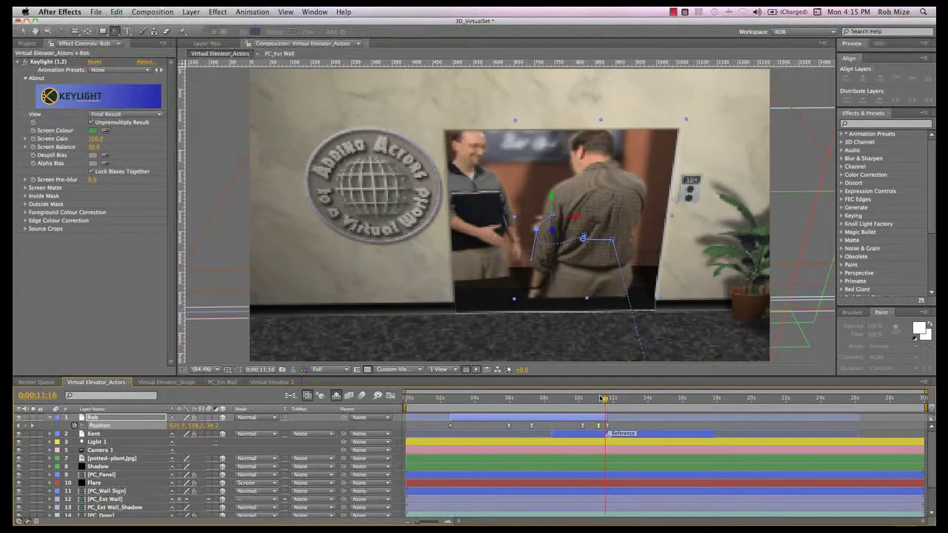
{"action": "key", "text": "j"}
{"action": "key", "text": "j"}
{"action": "key", "text": "j"}
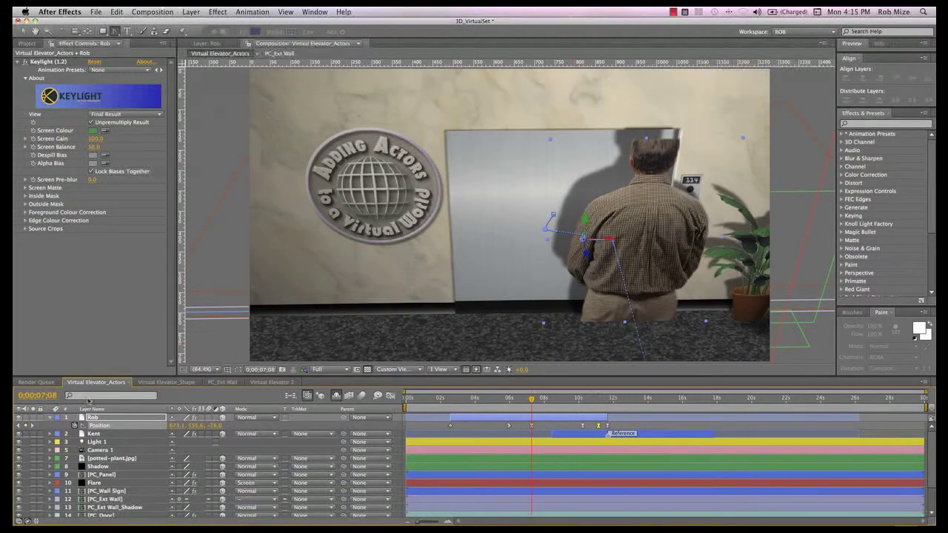
- Inspect Rob and Kent's Material Options, then switch back to the Active Camera view and preview
{"action": "left_click", "coordinate": [105, 436], "text": "shift"}
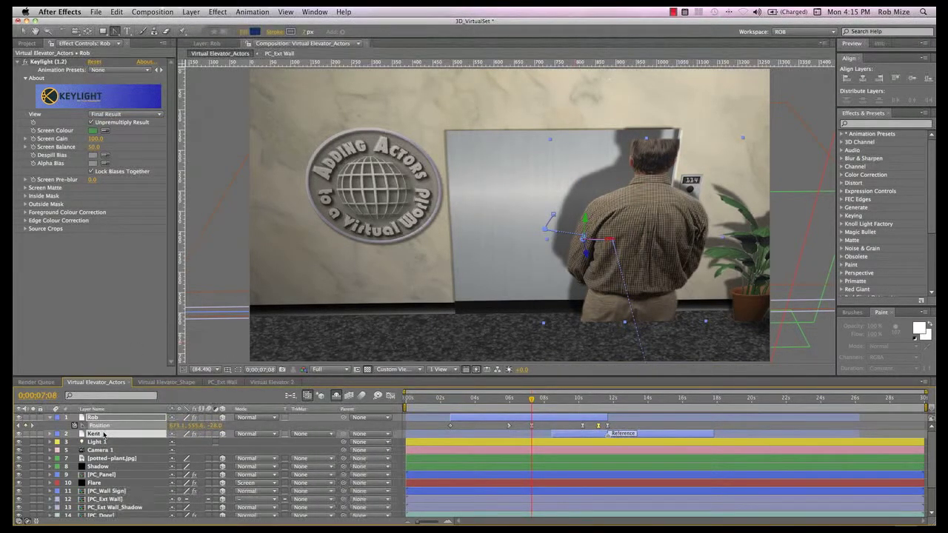
{"action": "key", "text": "a"}
{"action": "key", "text": "a"}
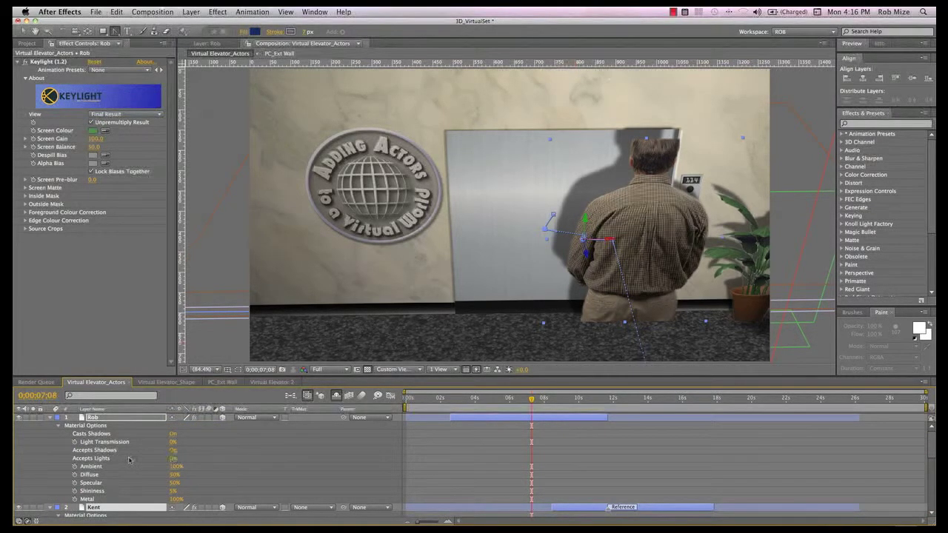
{"action": "left_click", "coordinate": [50, 420]}
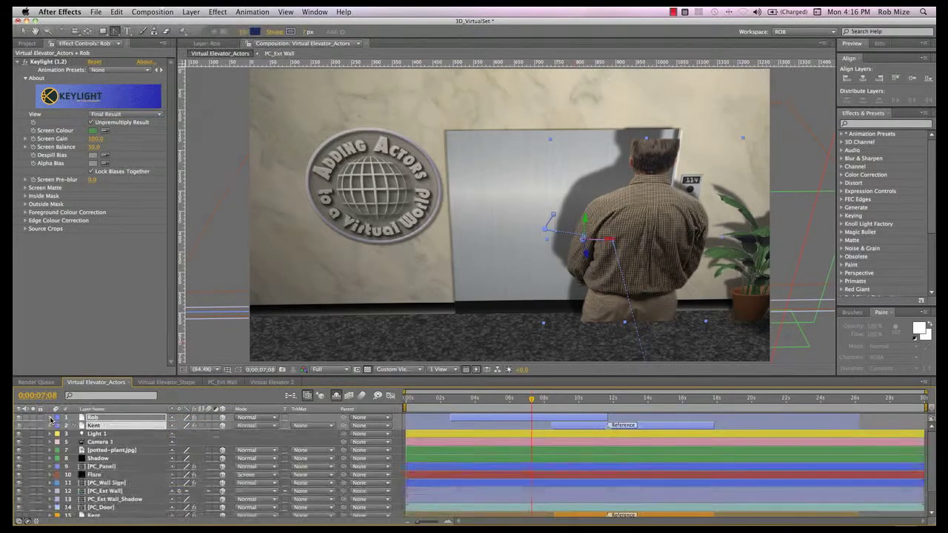
{"action": "key", "text": "F12"}
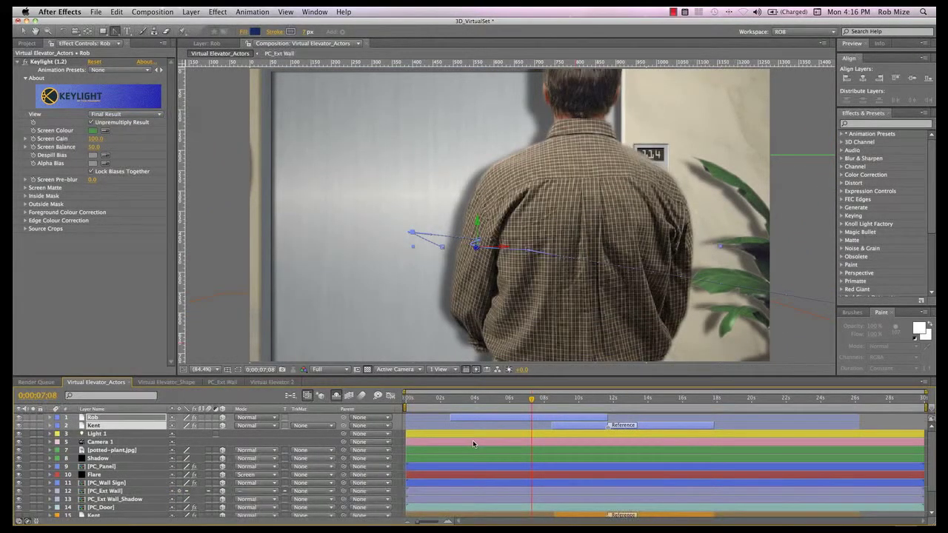
{"action": "key", "text": "space"}
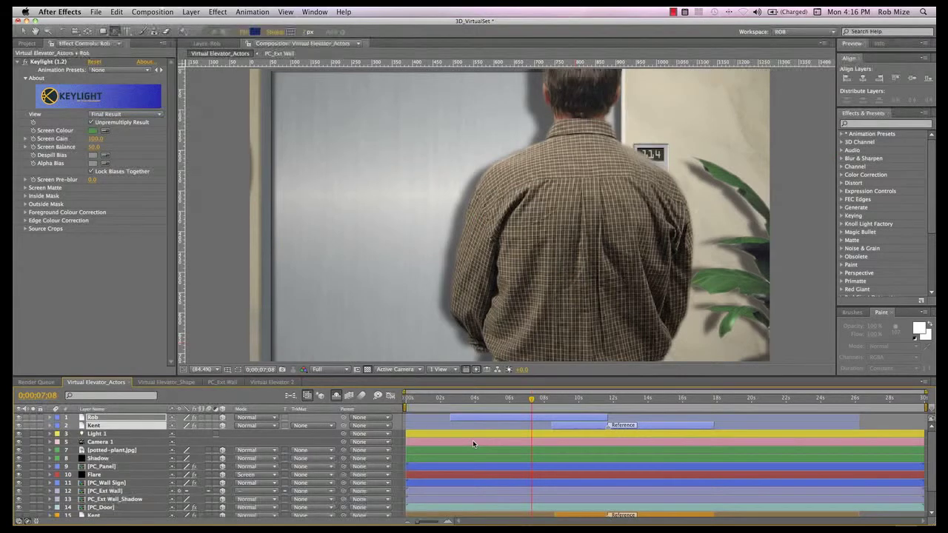